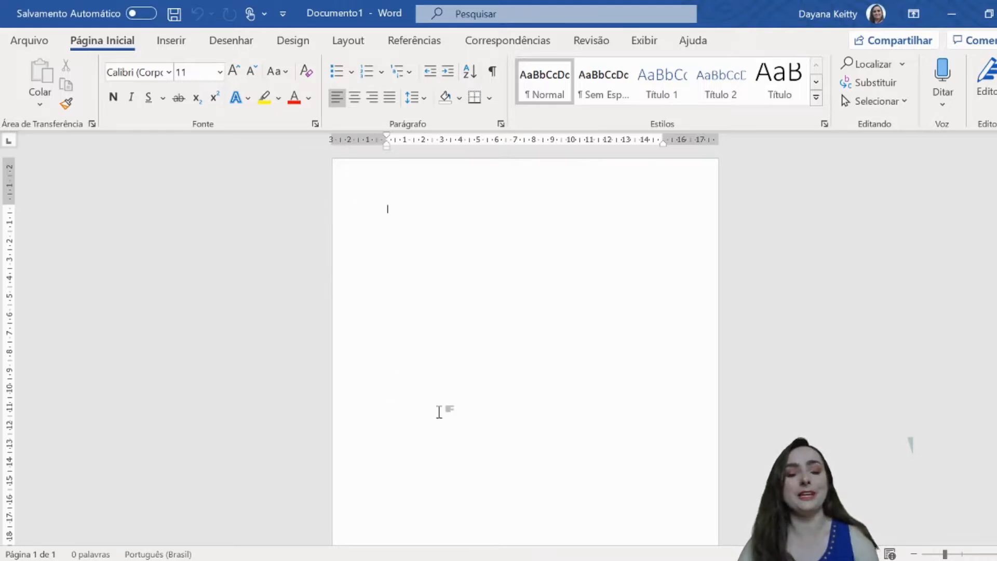
# Step: View the options for opening an existing document, including the file browser, and return to the blank document
pyautogui.scroll(-4, 439, 411)
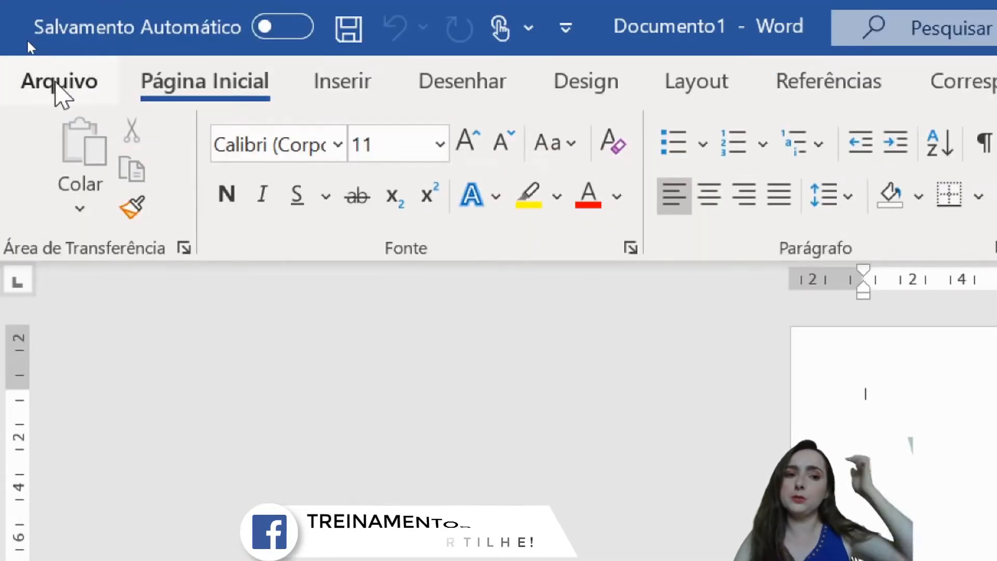
pyautogui.click(57, 82)
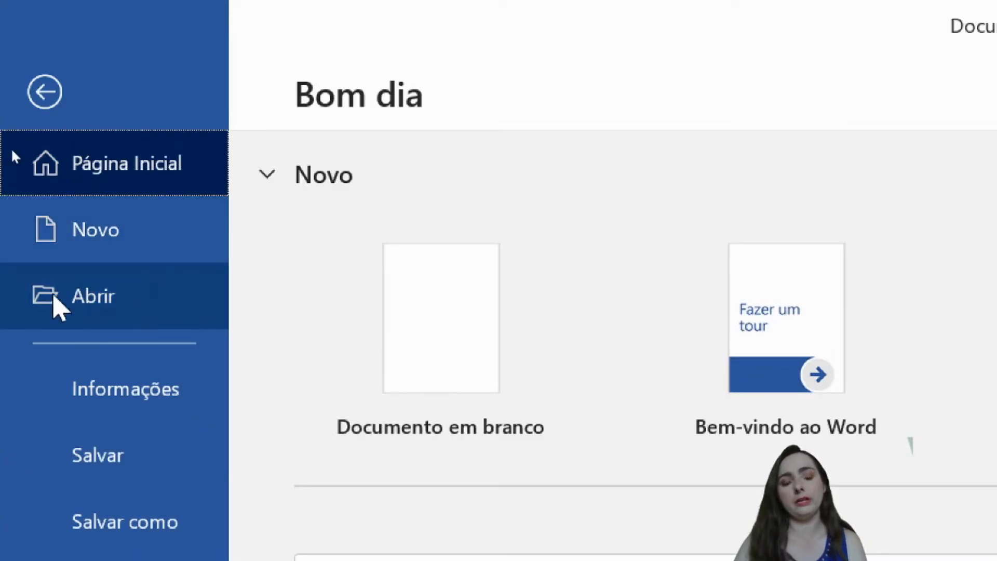
pyautogui.click(130, 306)
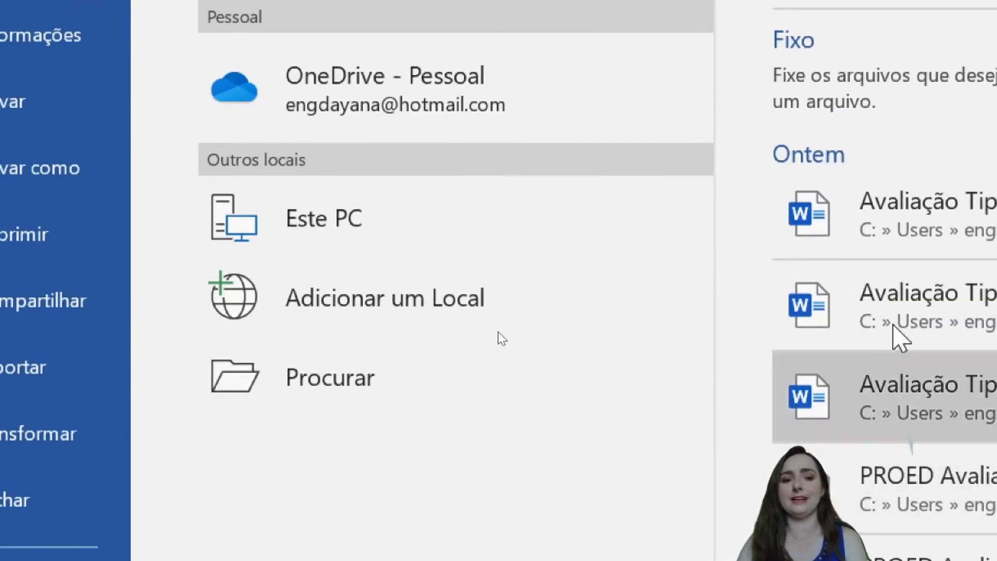
pyautogui.click(470, 366)
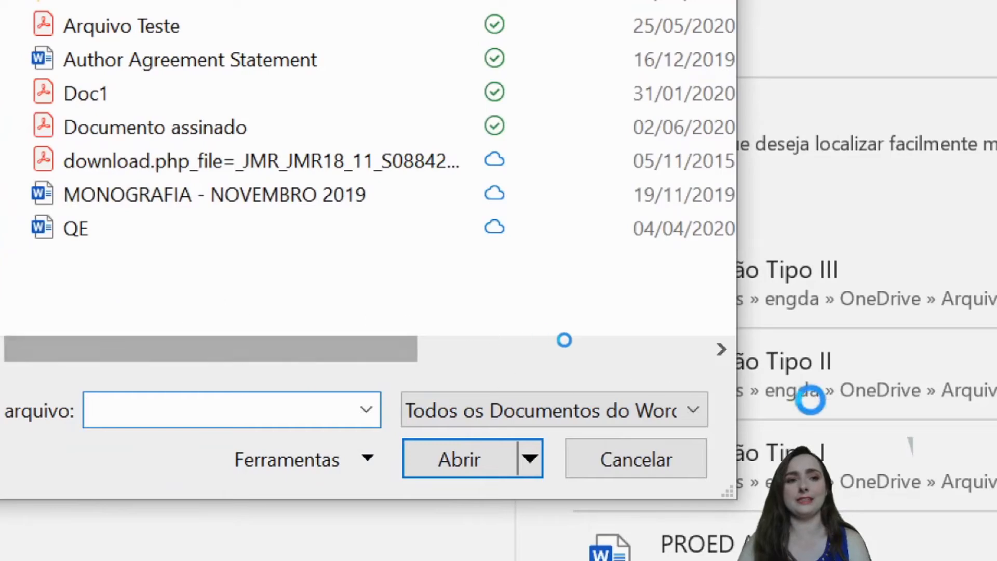
pyautogui.click(600, 468)
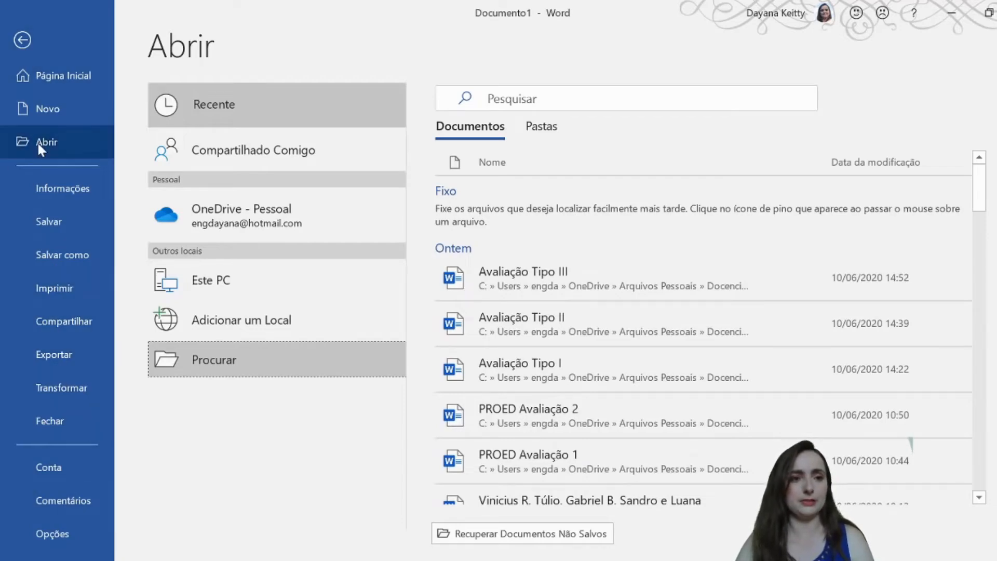
pyautogui.click(21, 47)
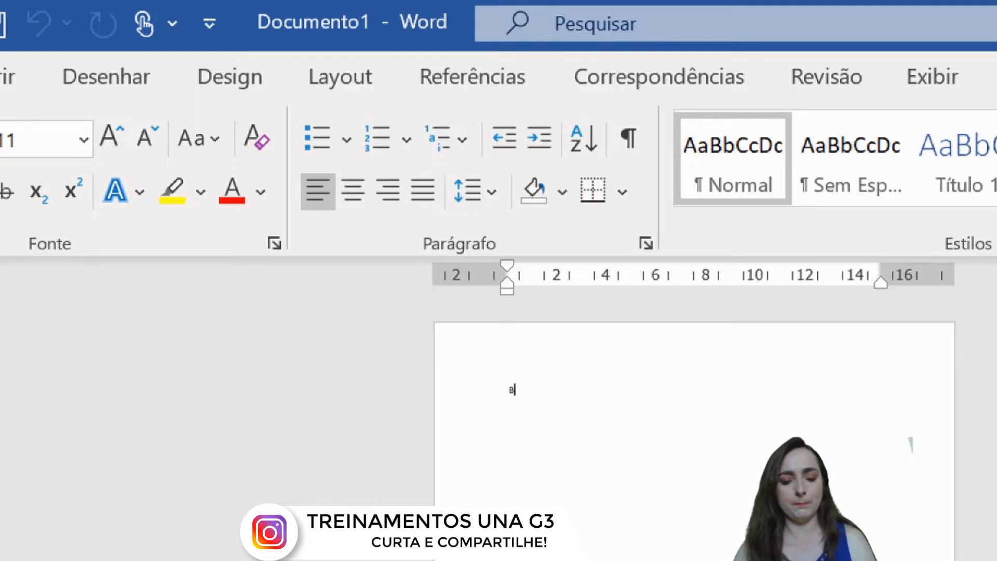
# Step: Write "Bom dia" on the first line of the page and copy that text
pyautogui.write('om dia')
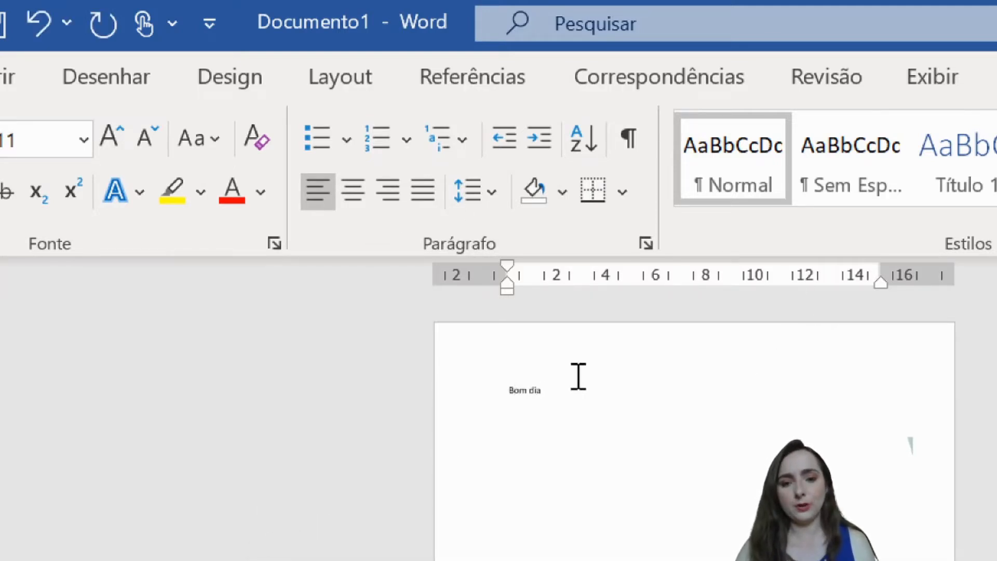
pyautogui.moveTo(569, 392); pyautogui.dragTo(447, 397)
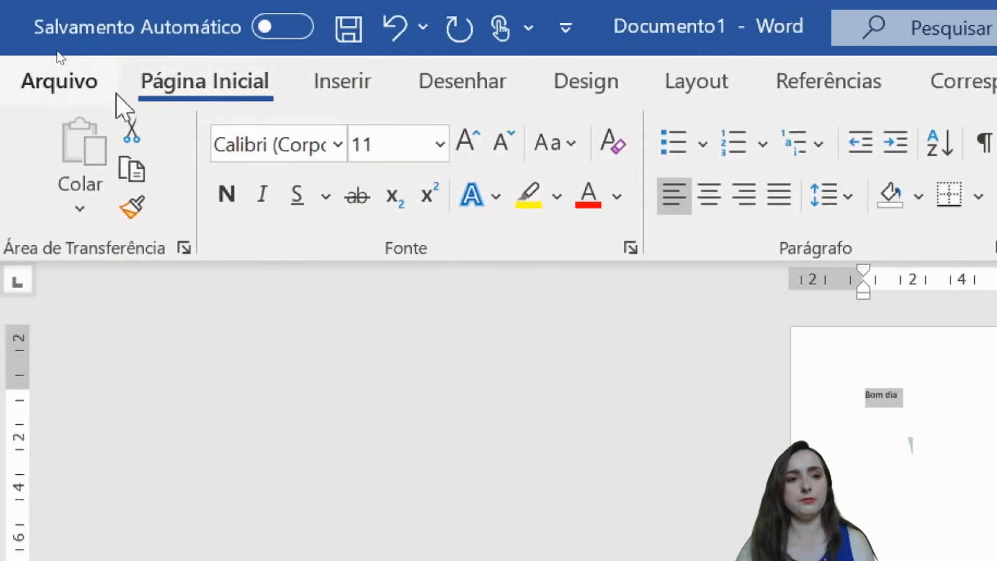
pyautogui.click(137, 166)
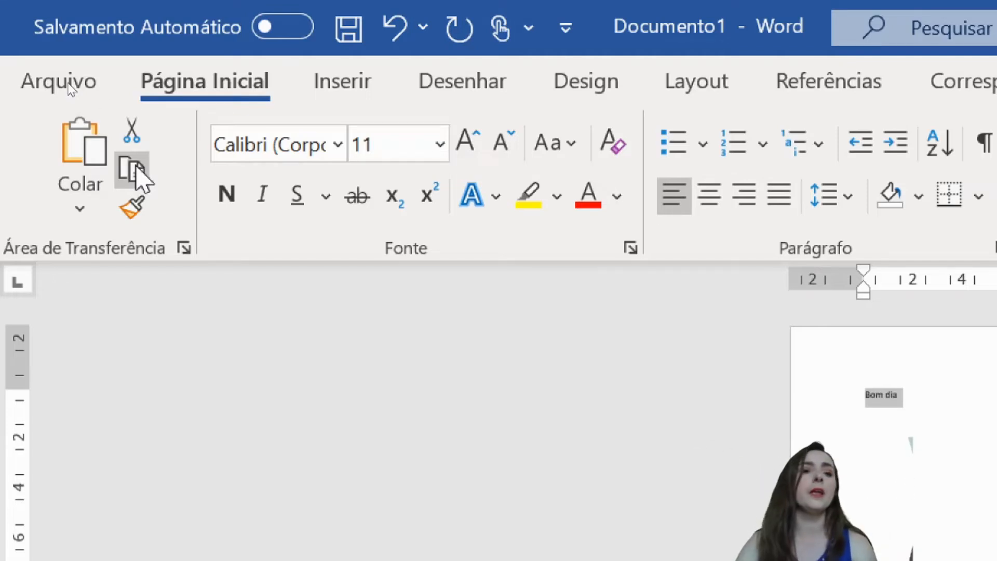
# Step: Extend the first line to "Bom dia, todos bem?" and paste the copied "Bom dia" on a second line
pyautogui.click(951, 400)
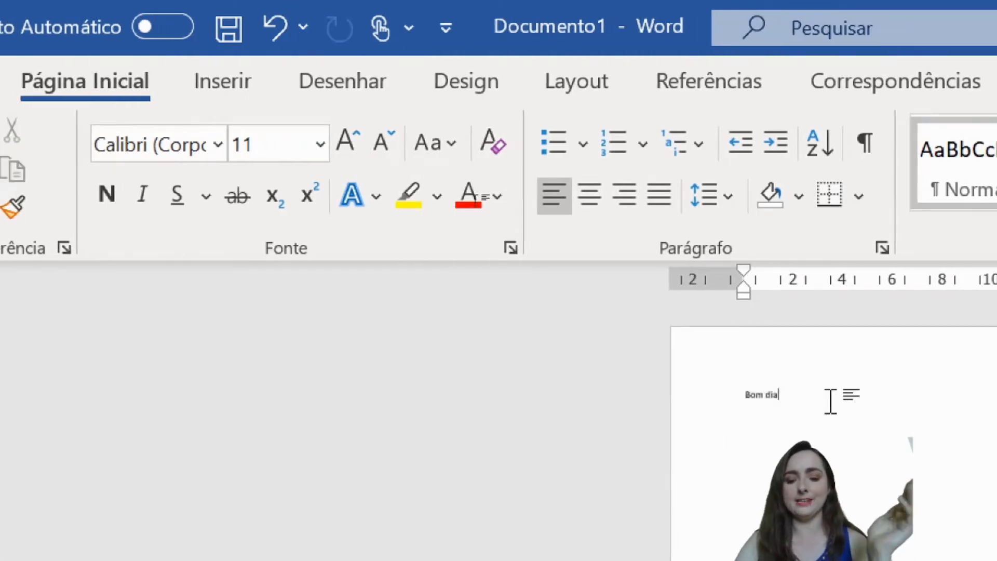
pyautogui.write(',')
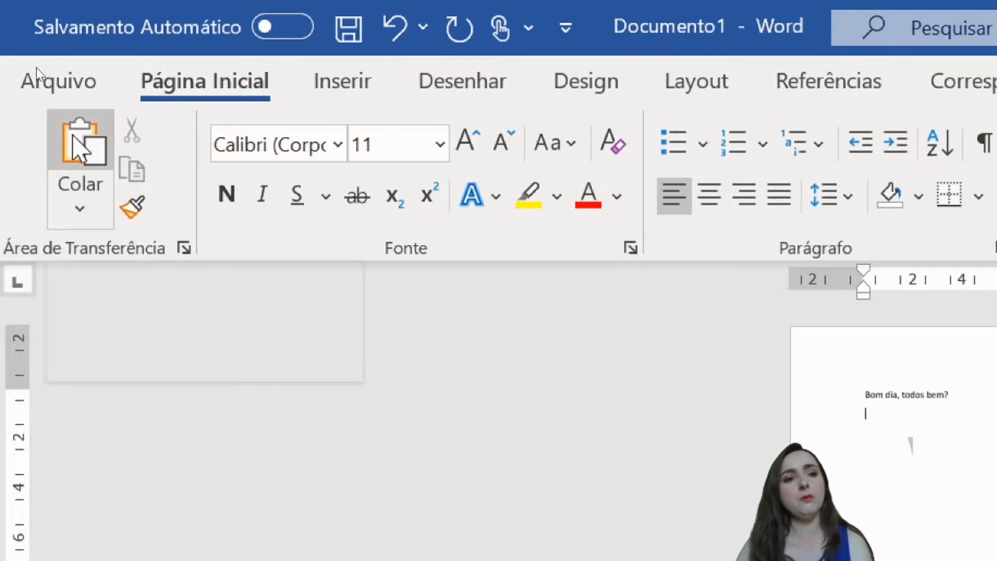
pyautogui.click(78, 143)
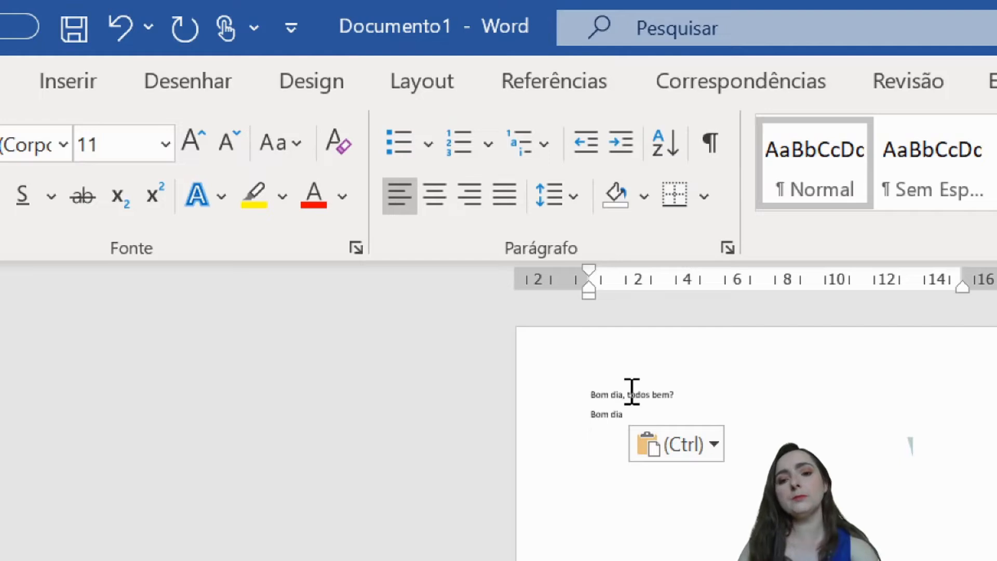
# Step: Cut the word "todos" from the first line and paste it on a new third line
pyautogui.moveTo(629, 396); pyautogui.dragTo(650, 396)
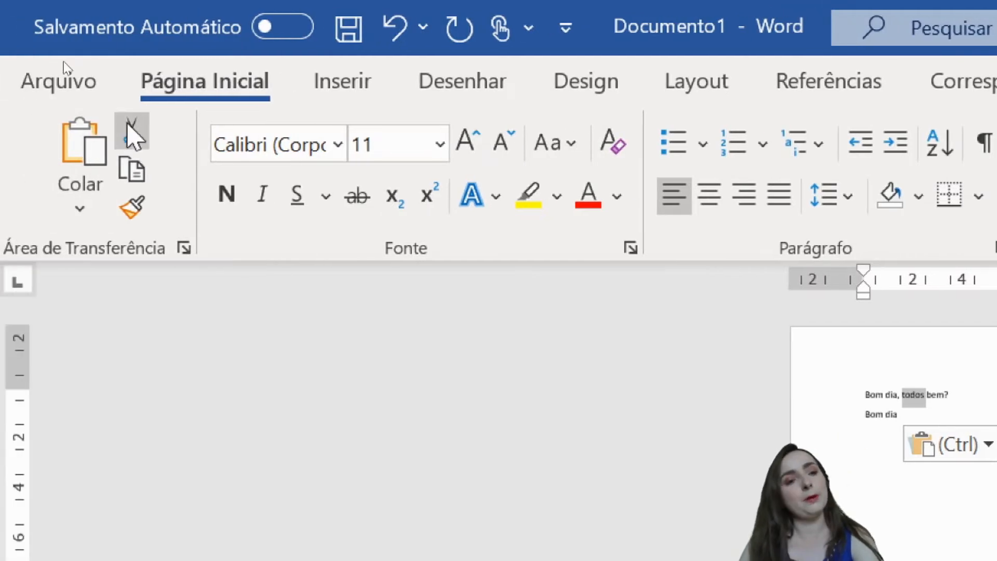
pyautogui.click(133, 134)
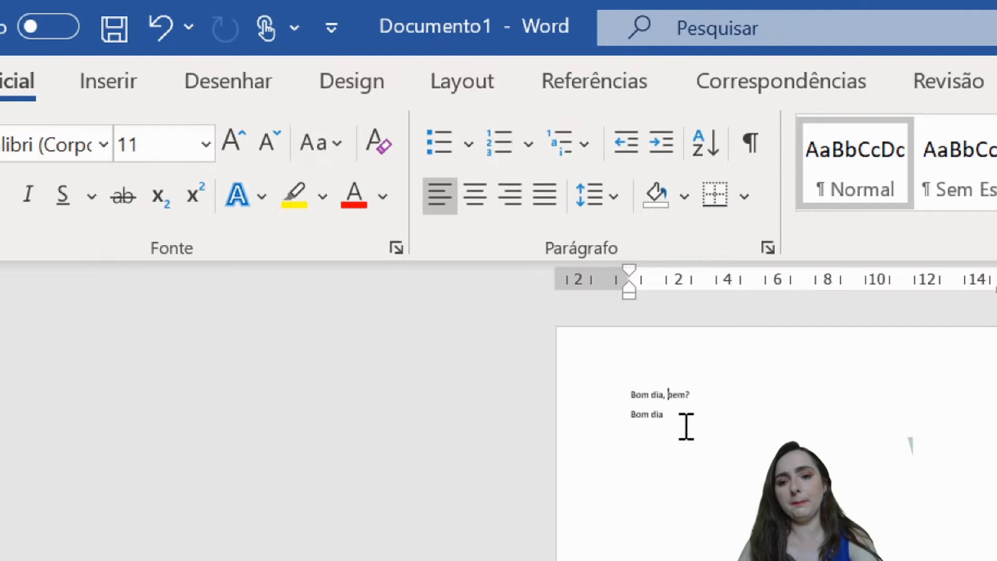
pyautogui.click(688, 416)
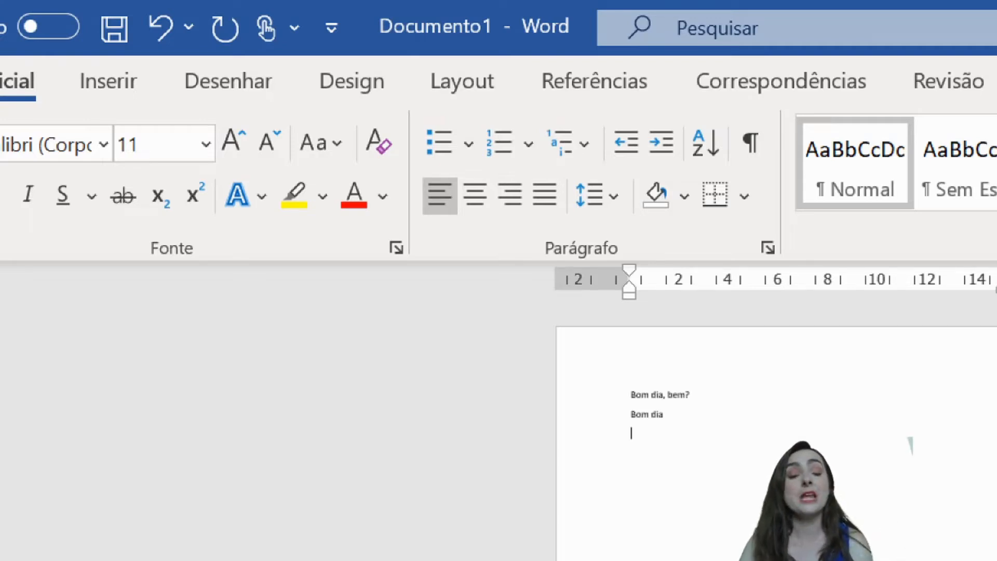
pyautogui.click(93, 137)
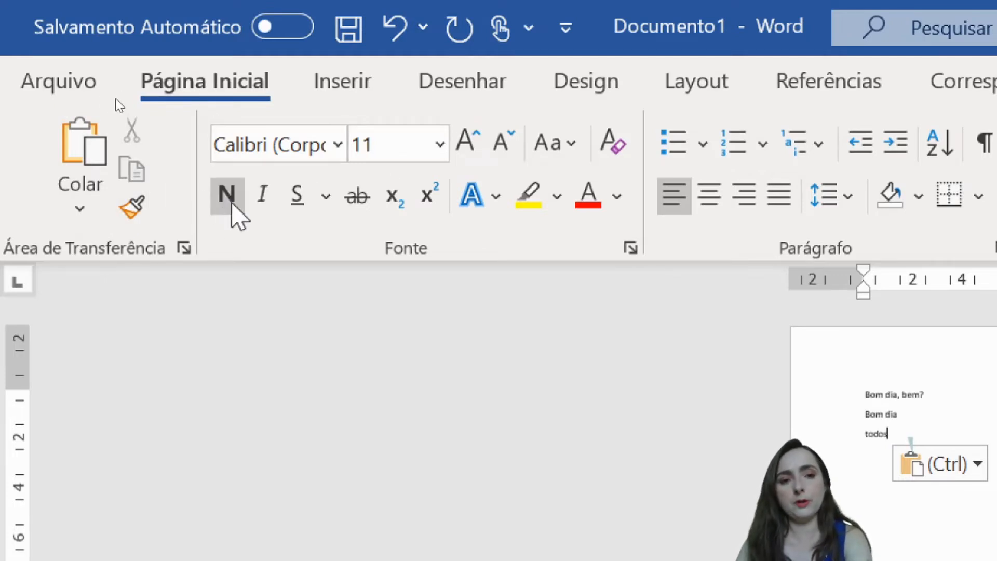
pyautogui.press('ctrl')
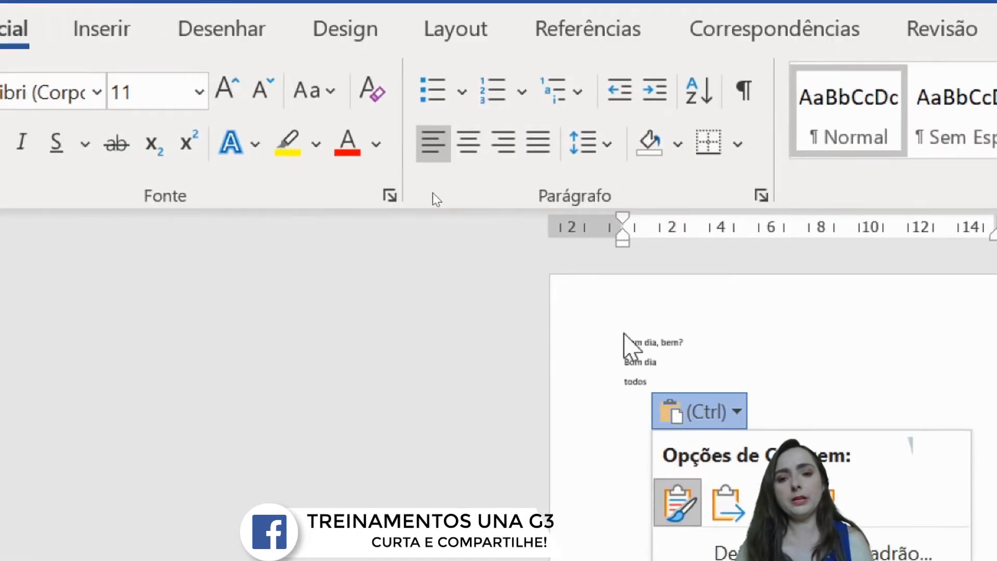
# Step: Make the word "Bom" in the first line bold, italic and underlined
pyautogui.click(624, 335)
pyautogui.doubleClick(639, 338)
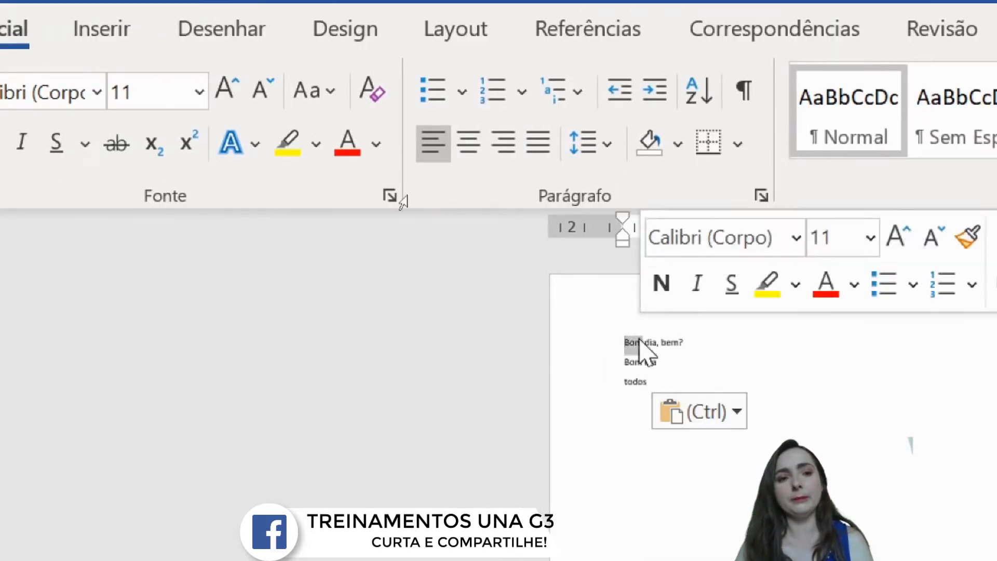
pyautogui.click(235, 200)
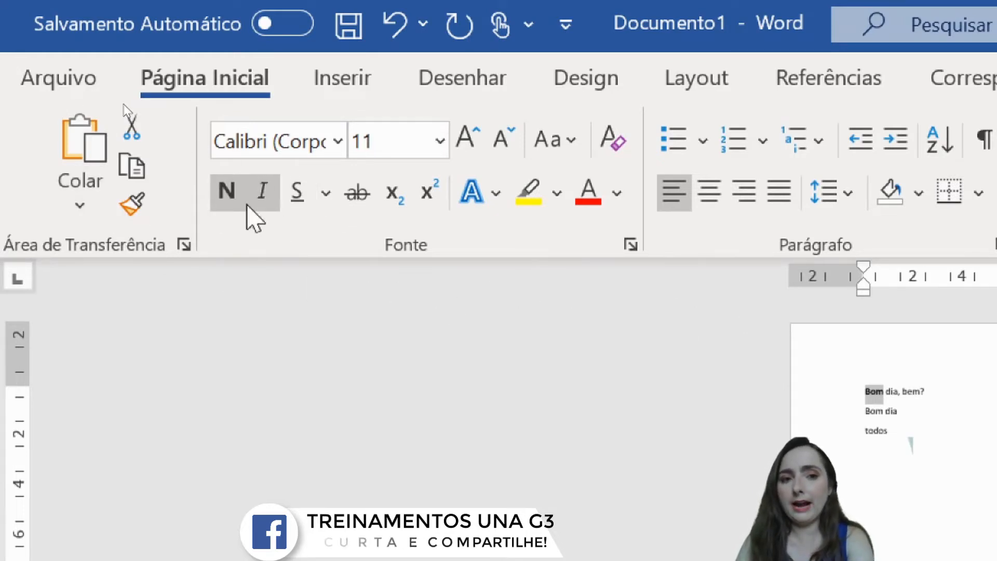
pyautogui.click(262, 200)
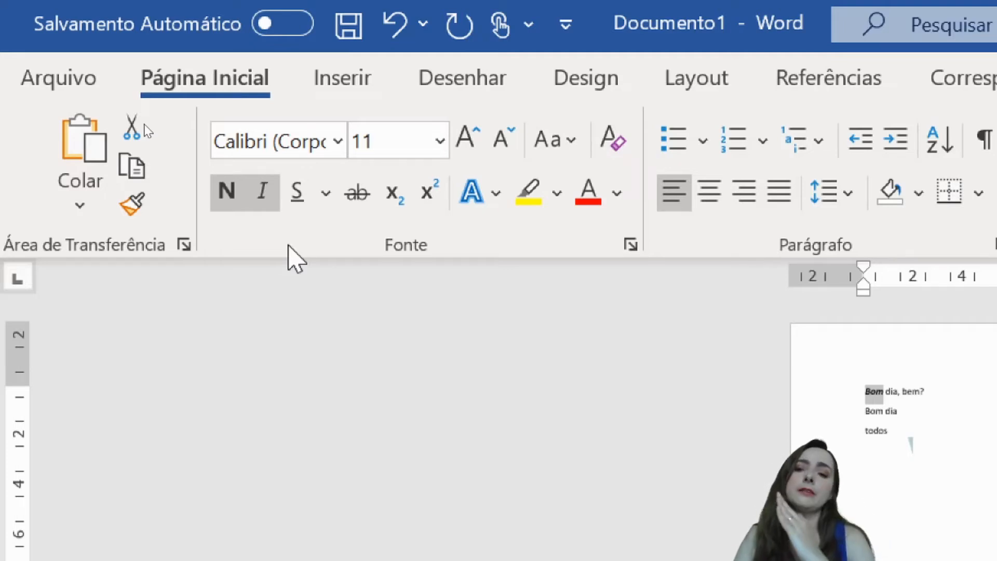
pyautogui.click(310, 187)
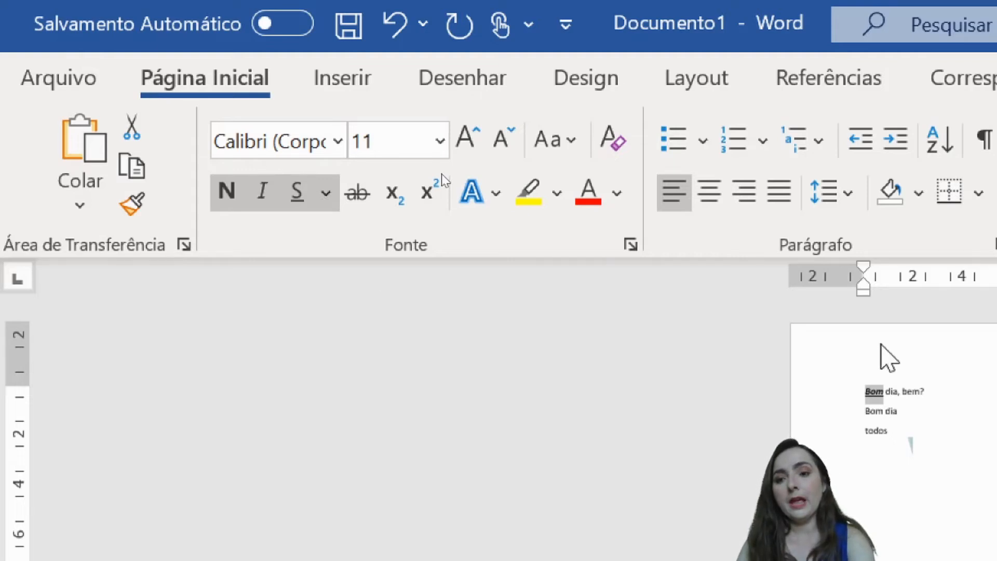
# Step: Copy the formatting of "Bom" onto the "Bom dia" and "todos" lines with the Format Painter
pyautogui.click(866, 391)
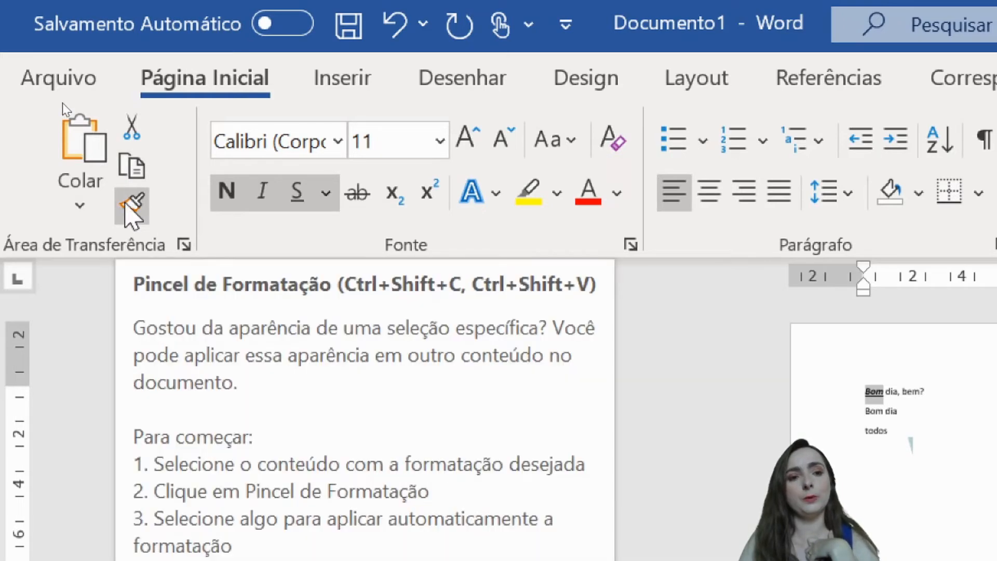
pyautogui.click(130, 205)
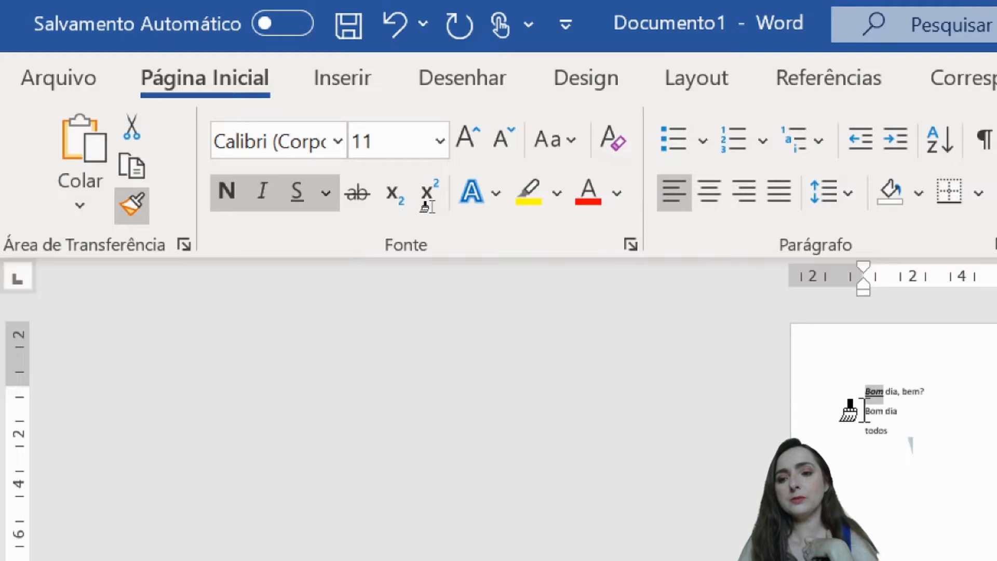
pyautogui.moveTo(865, 411)
pyautogui.mouseDown()
pyautogui.moveTo(903, 414)
pyautogui.moveTo(927, 454)
pyautogui.moveTo(905, 453)
pyautogui.mouseUp()
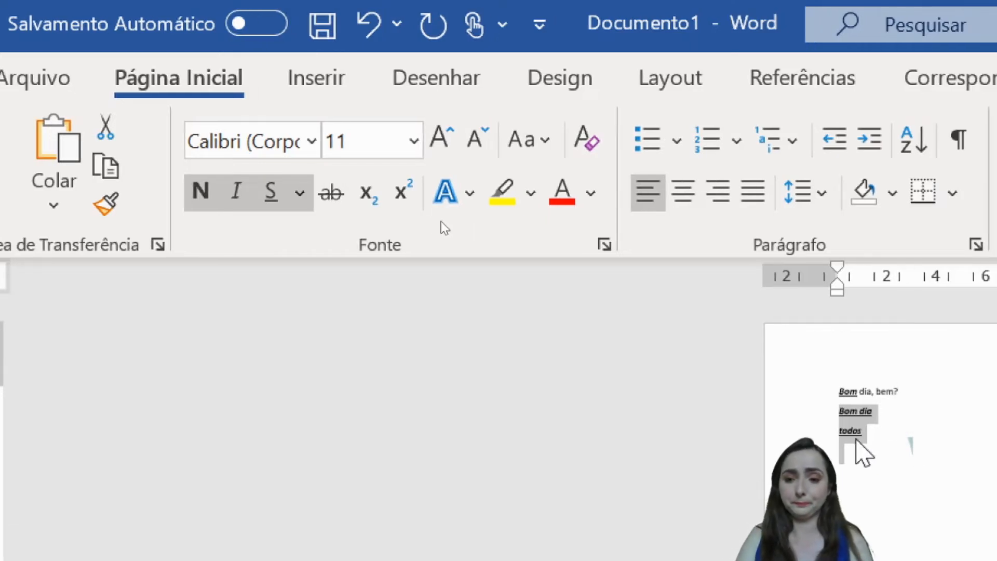
pyautogui.click(871, 439)
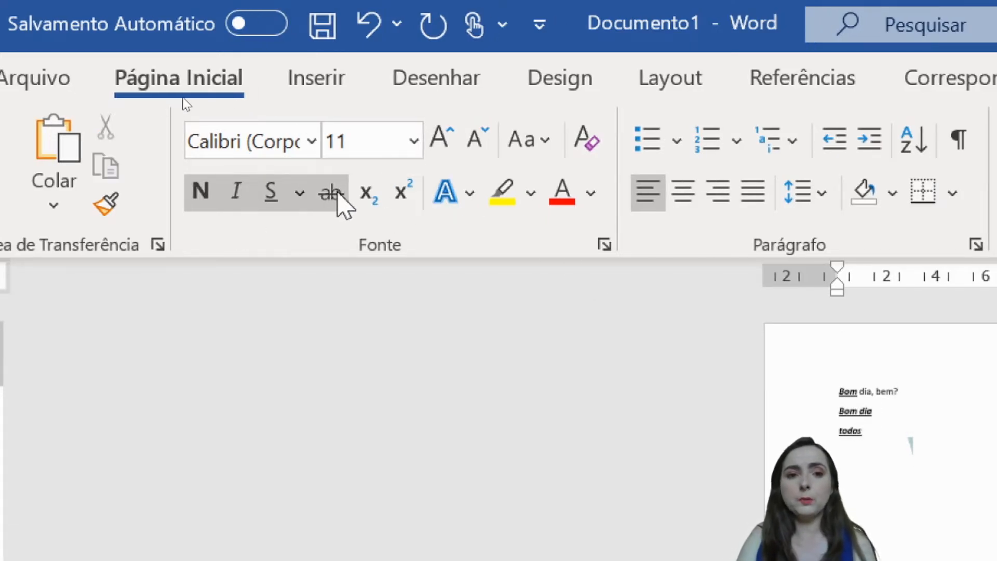
# Step: Apply strikethrough to the "Bom dia" text on the second line
pyautogui.moveTo(884, 410); pyautogui.dragTo(831, 413)
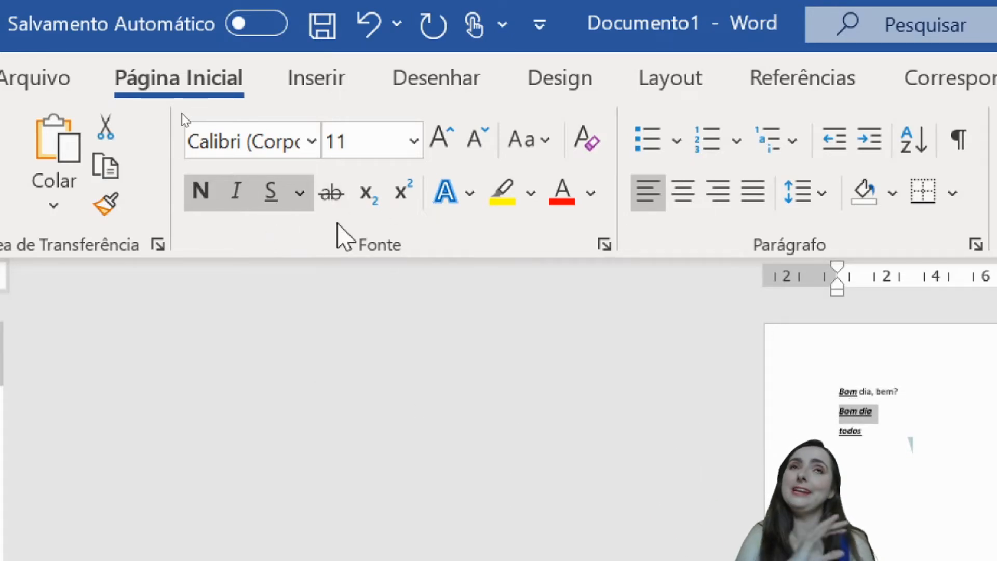
pyautogui.click(331, 193)
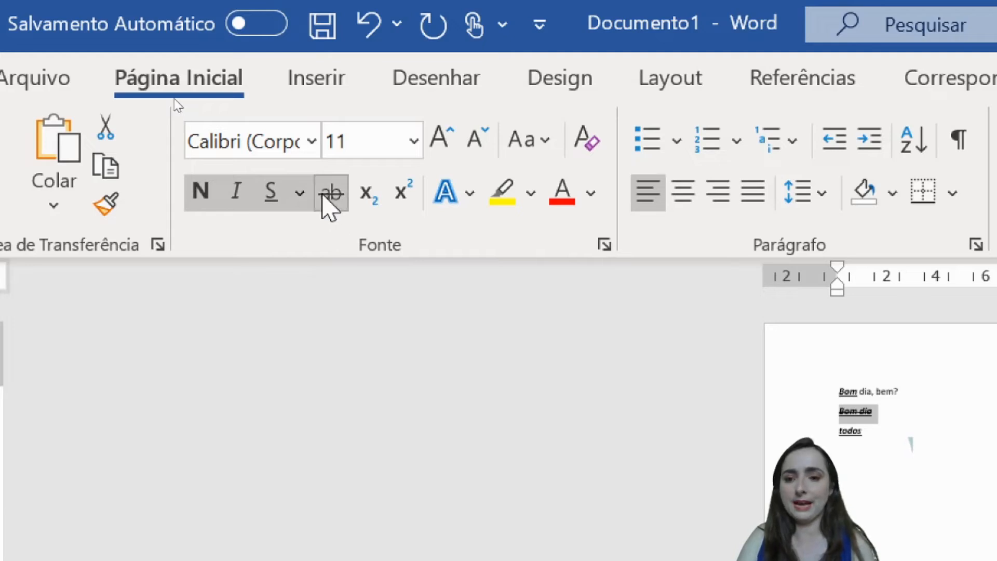
pyautogui.click(834, 410)
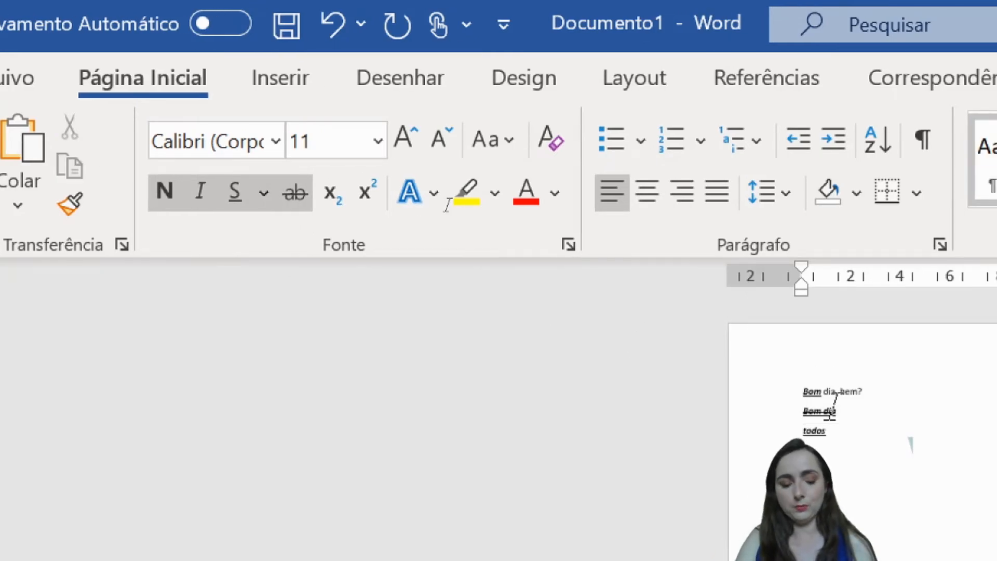
# Step: Remove the bold, underline and italic formatting from the struck-through "Bom dia" line
pyautogui.scroll(8, 835, 399)
pyautogui.scroll(5, 833, 408)
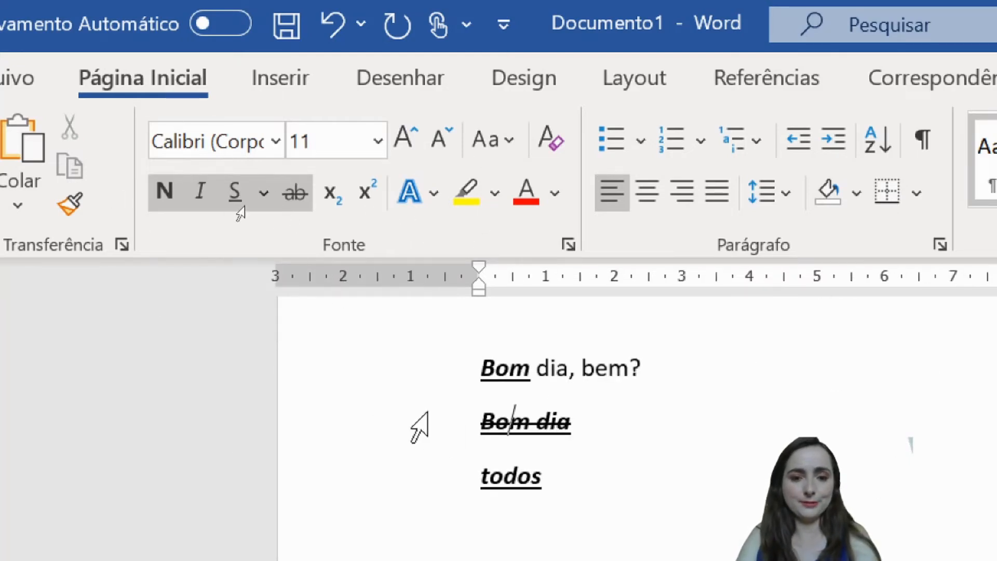
pyautogui.click(416, 421)
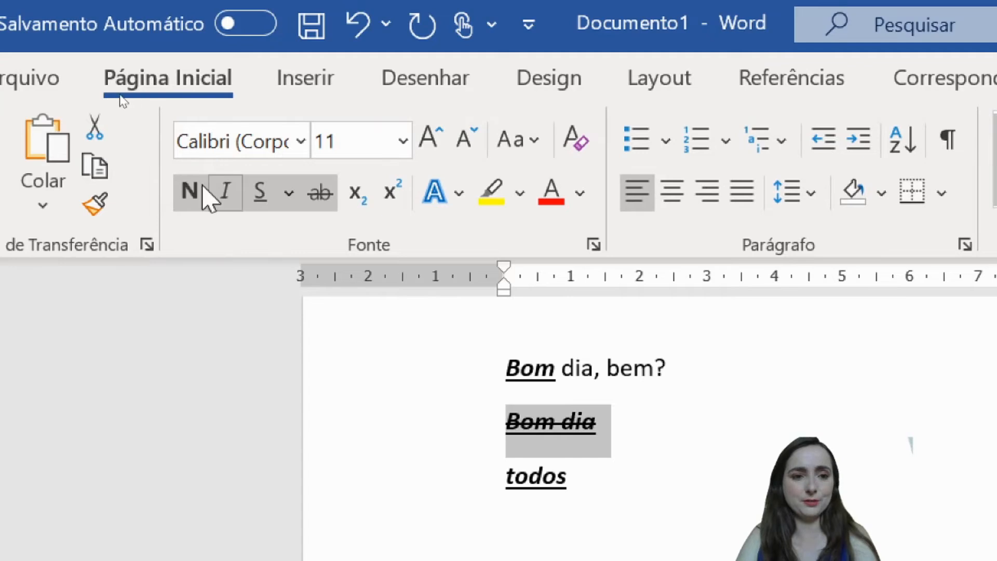
pyautogui.click(189, 193)
pyautogui.click(260, 193)
pyautogui.click(223, 197)
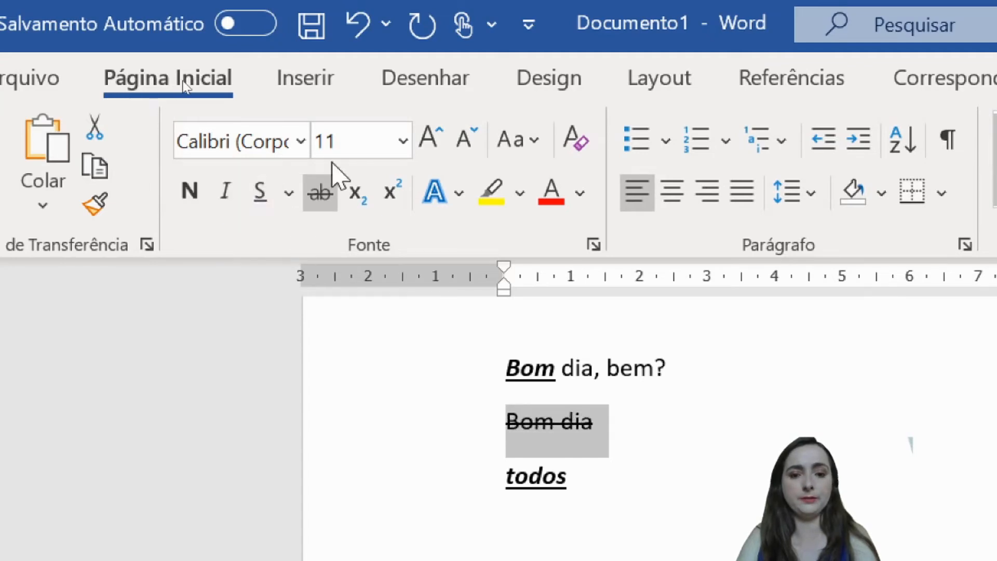
# Step: Change the font of the second line, "Bom dia", to Algerian
pyautogui.click(301, 140)
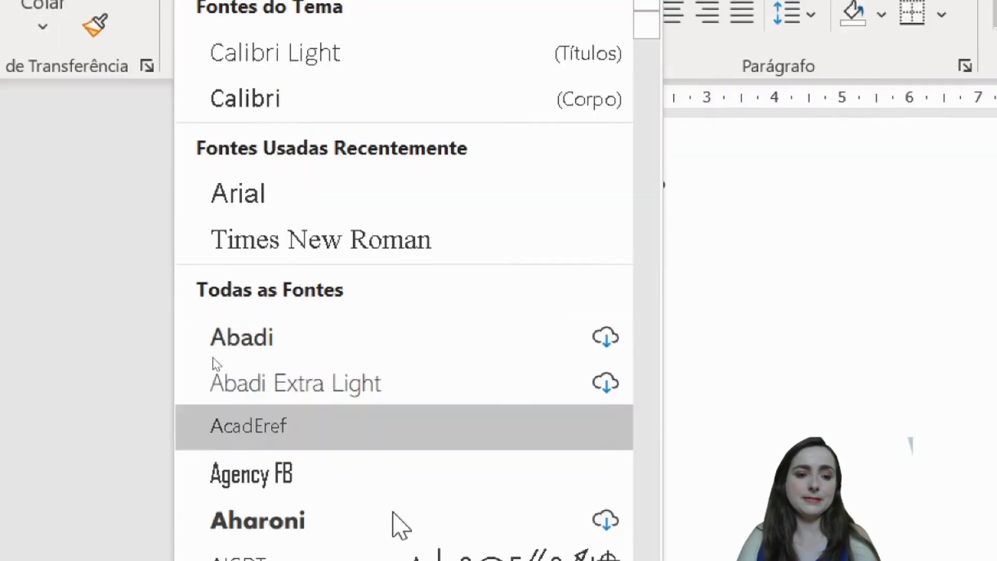
pyautogui.scroll(-3, 374, 519)
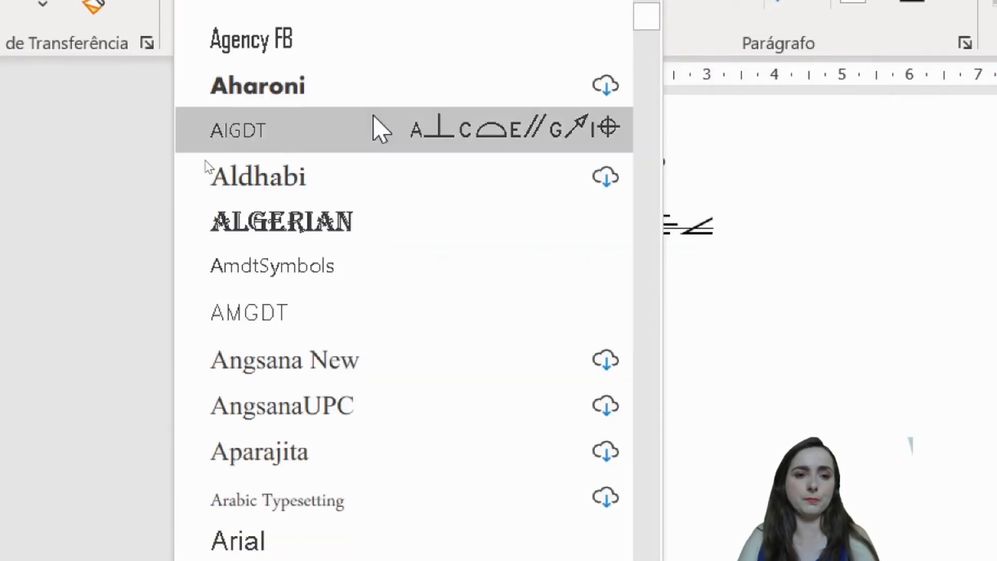
pyautogui.click(377, 231)
pyautogui.click(608, 223)
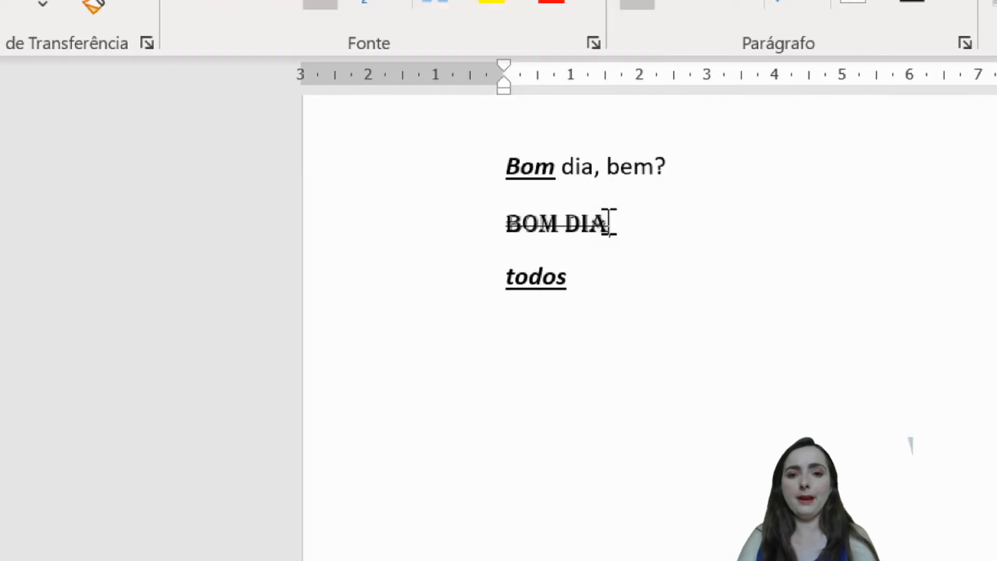
pyautogui.scroll(2, 587, 272)
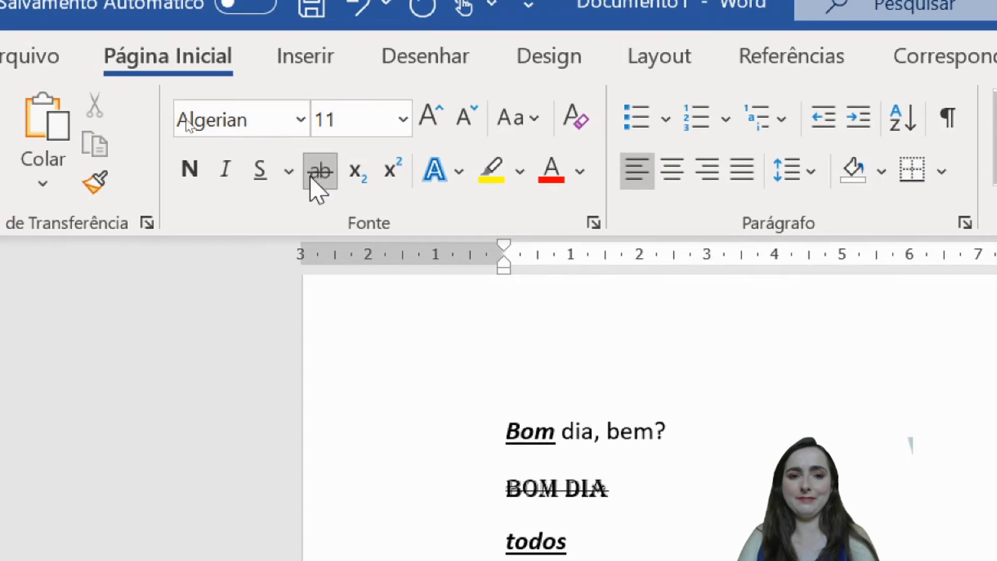
# Step: Remove the strikethrough from the second line, "Bom dia", and set its font size to 16
pyautogui.click(391, 498)
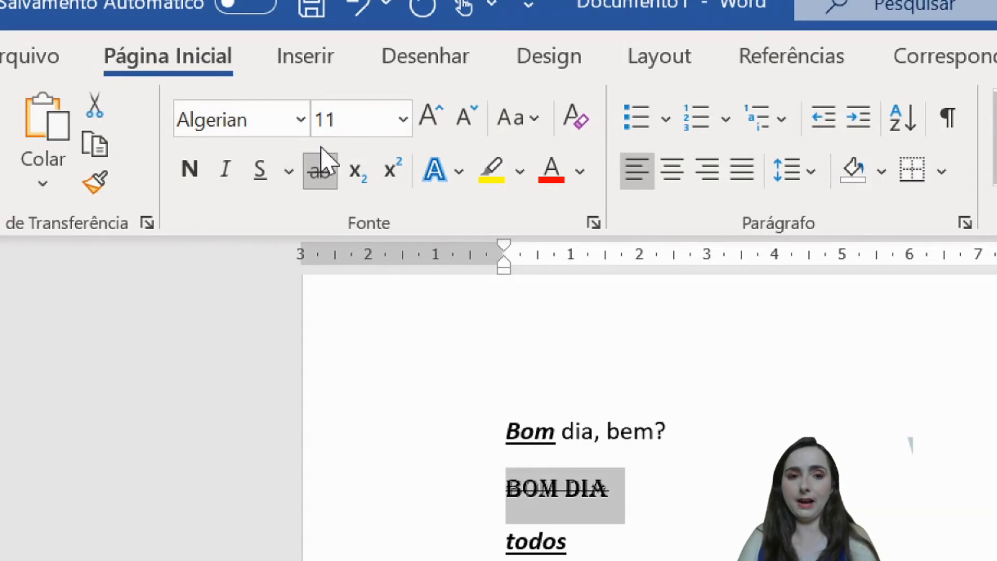
pyautogui.click(321, 172)
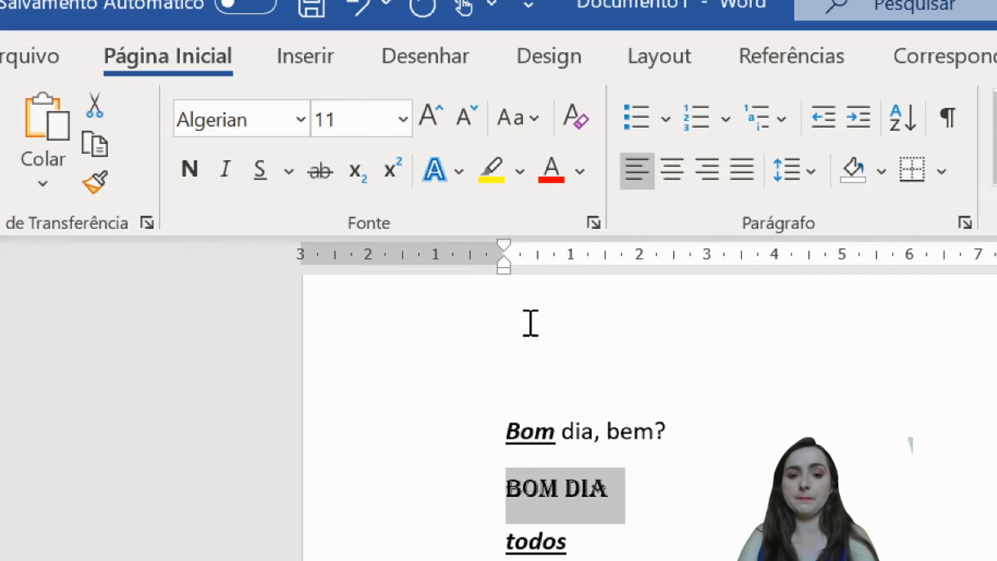
pyautogui.click(371, 121)
pyautogui.write('1')
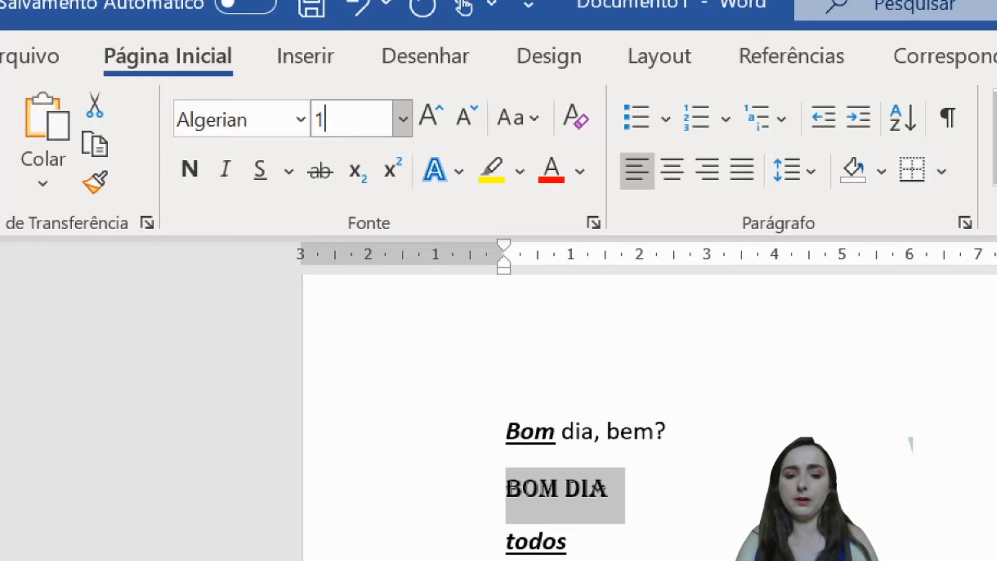
pyautogui.press('Return')
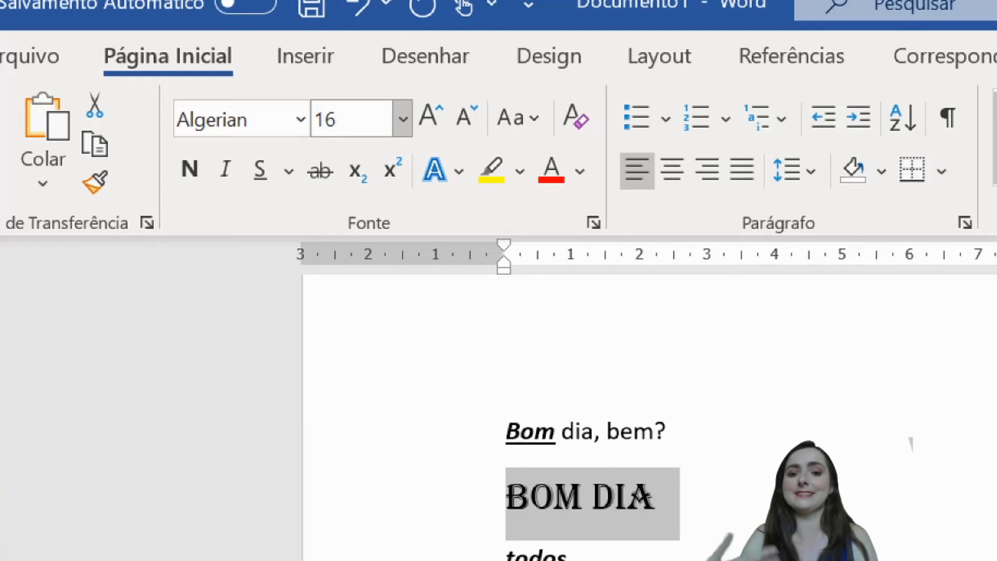
# Step: Set the font size of the second line, "Bom dia", to 40
pyautogui.click(368, 127)
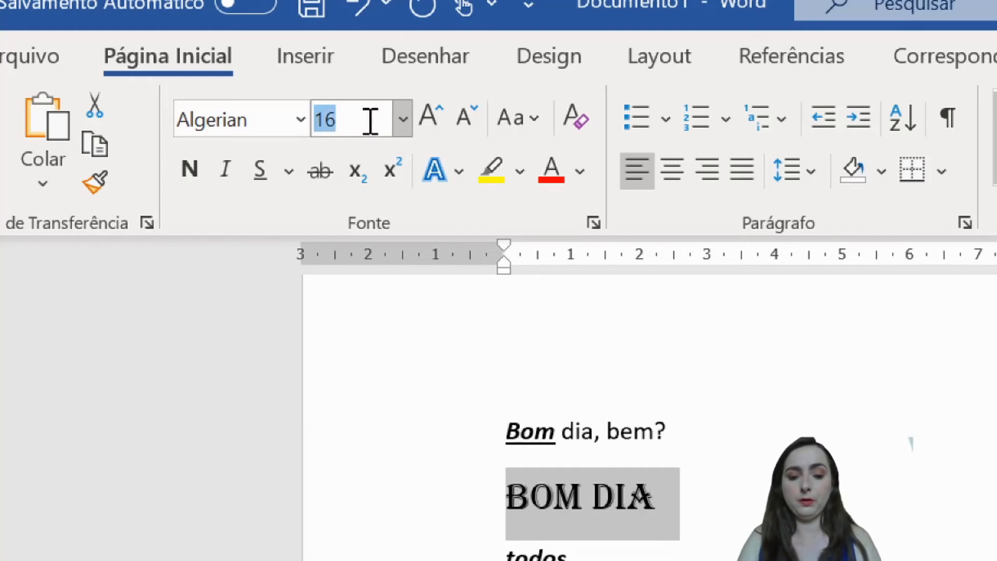
pyautogui.press('BackSpace')
pyautogui.write('40')
pyautogui.press('Return')
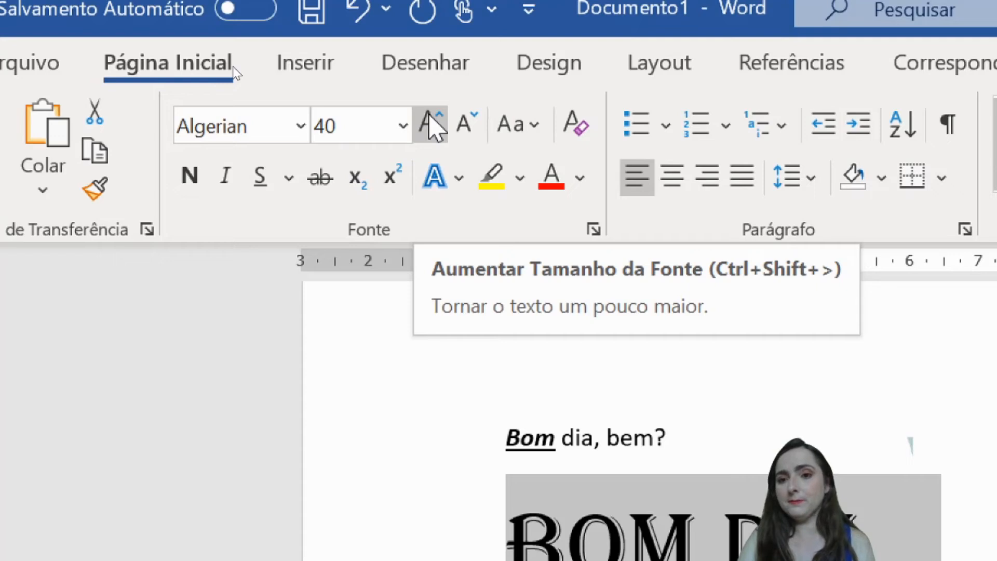
# Step: Enlarge the second line's text stepwise to size 72 with the Increase Font Size command
pyautogui.click(342, 125)
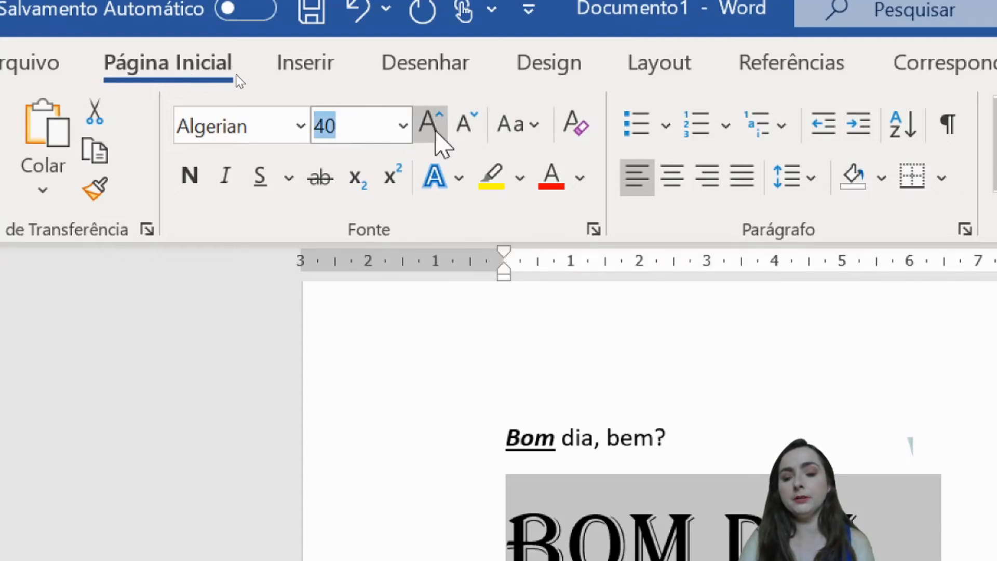
pyautogui.click(437, 131)
pyautogui.click(436, 131)
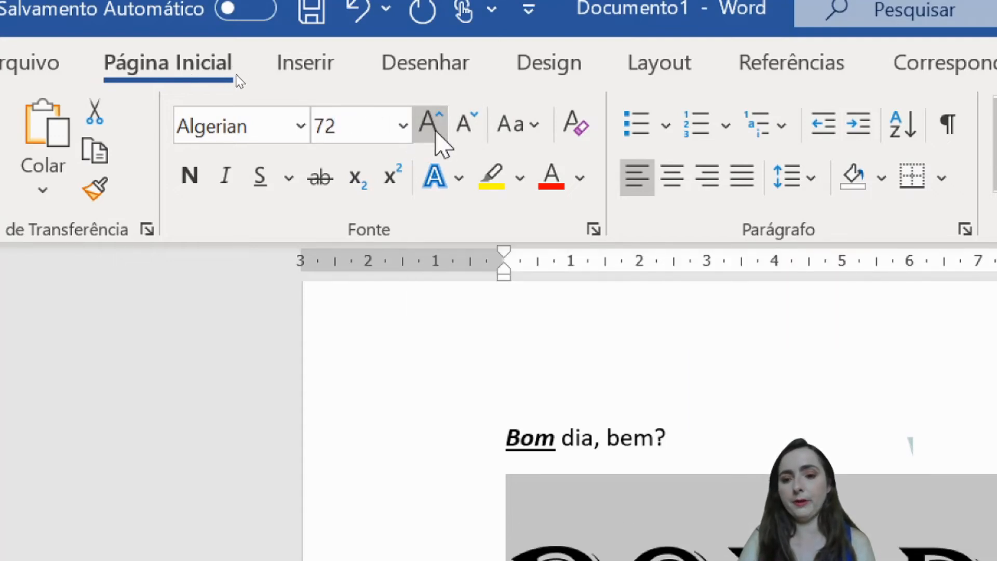
# Step: Reduce the second line's text stepwise to size 24 with the Decrease Font Size command
pyautogui.click(469, 136)
pyautogui.click(469, 136)
pyautogui.click(469, 136)
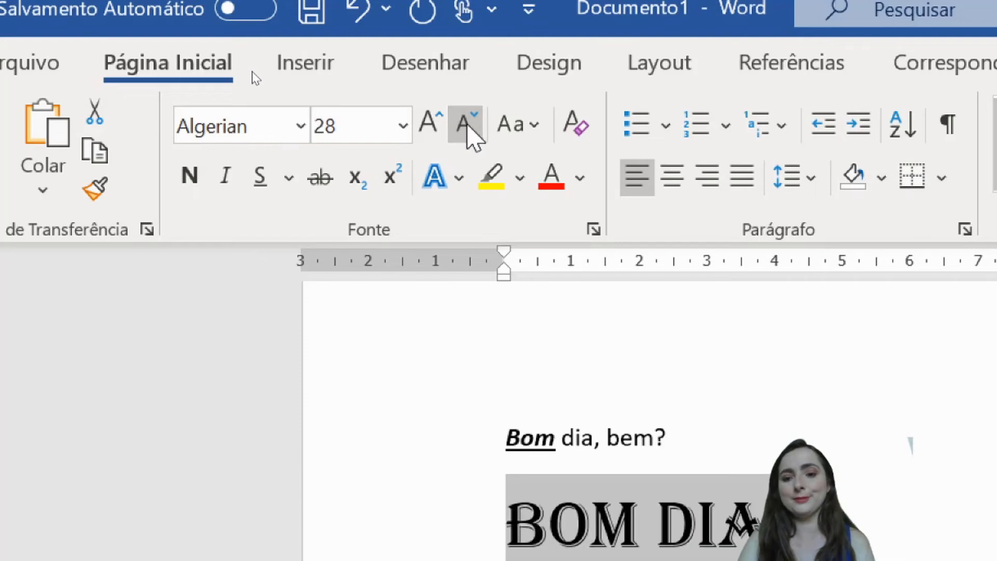
pyautogui.click(472, 138)
pyautogui.click(470, 137)
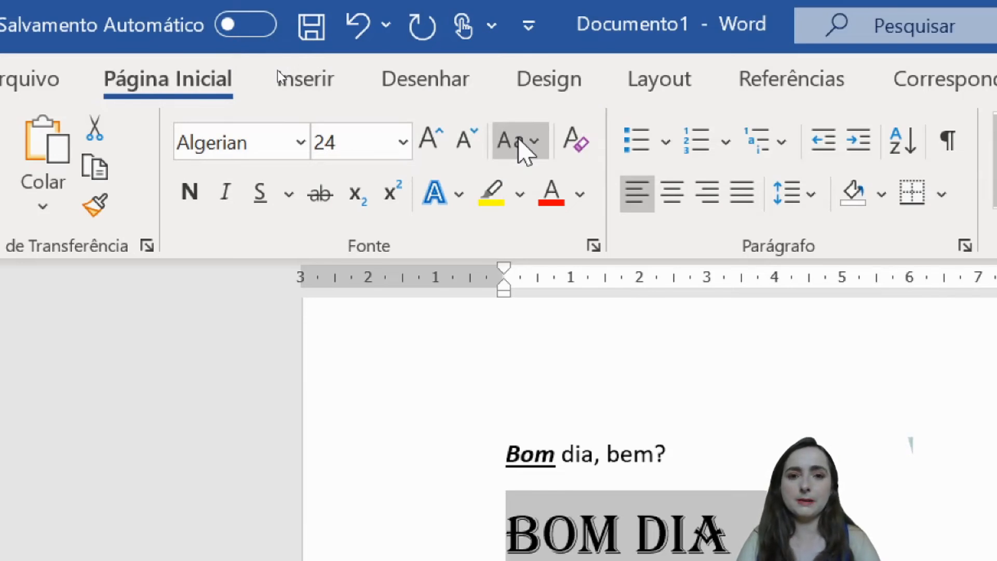
# Step: Change the case of the whole first line, "Bom dia, bem?", so that each word is capitalized
pyautogui.click(525, 152)
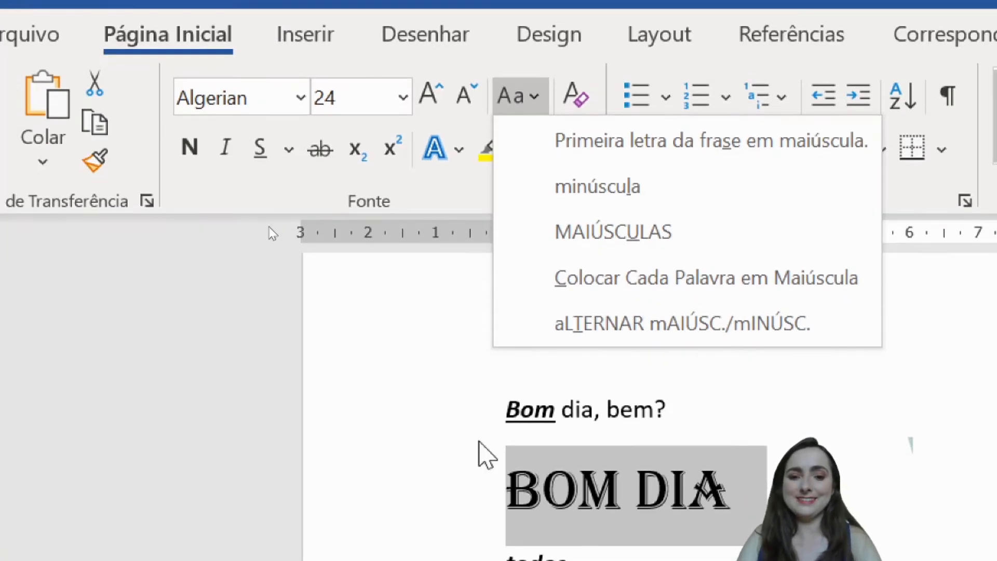
pyautogui.click(475, 486)
pyautogui.click(321, 463)
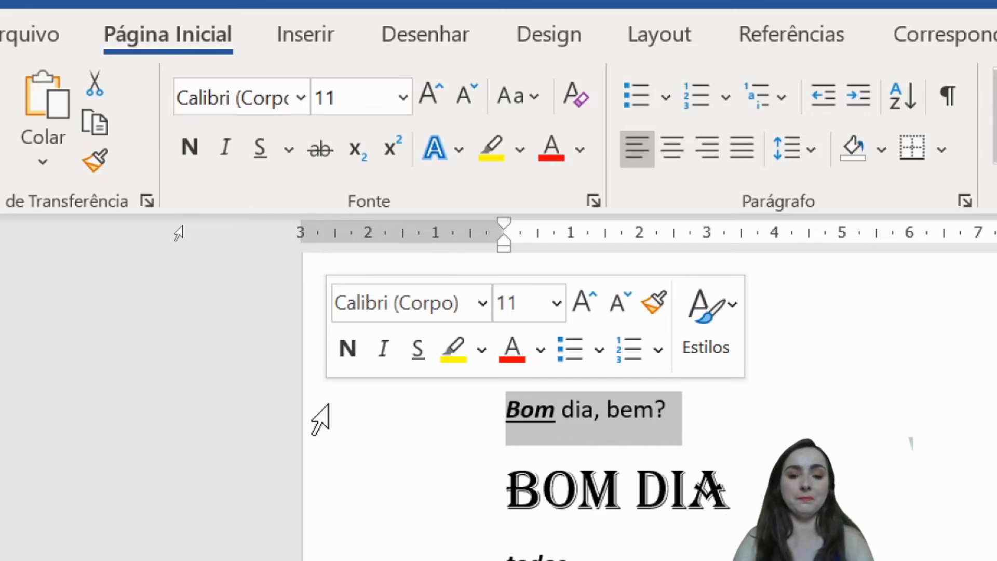
pyautogui.click(535, 410)
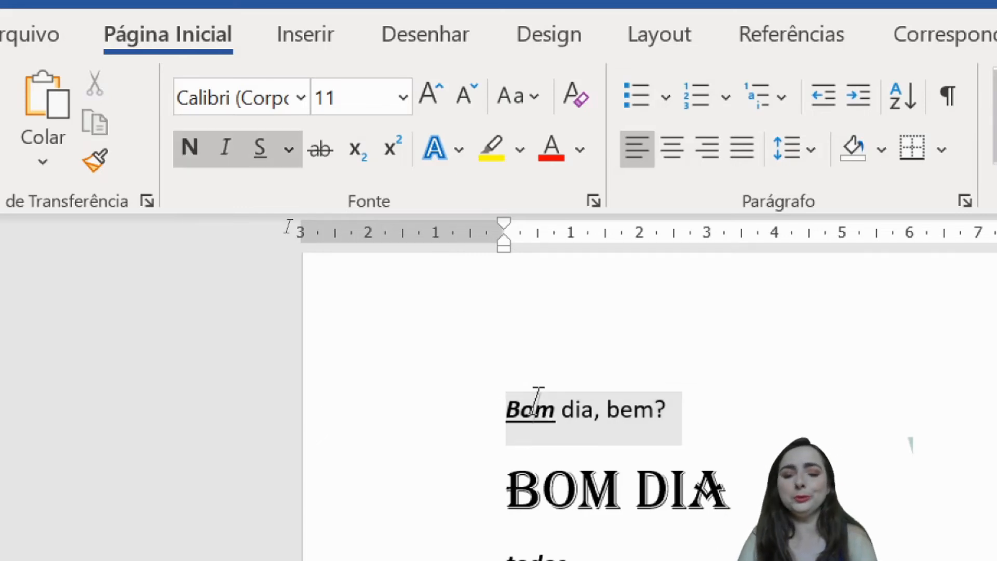
pyautogui.click(425, 420)
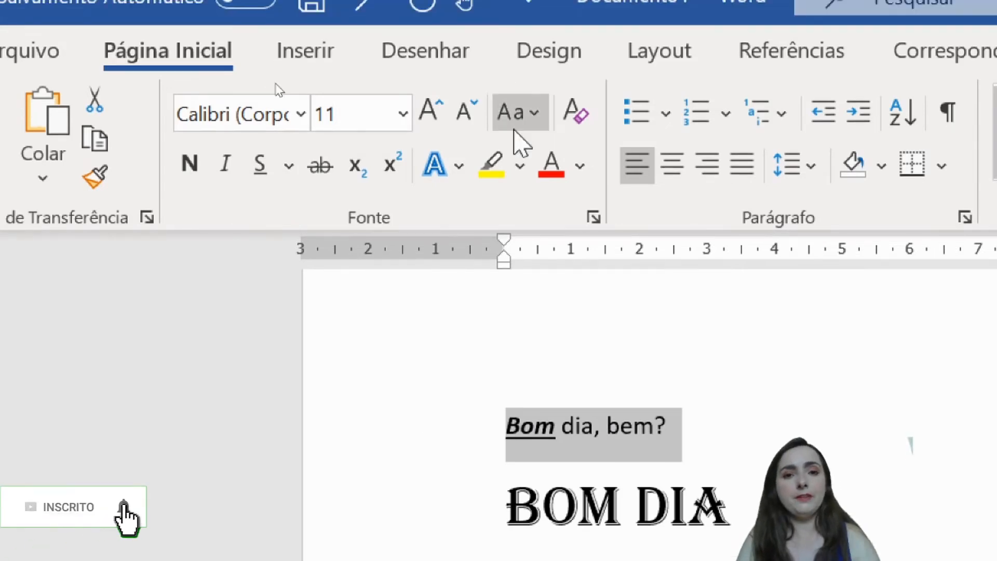
pyautogui.click(522, 95)
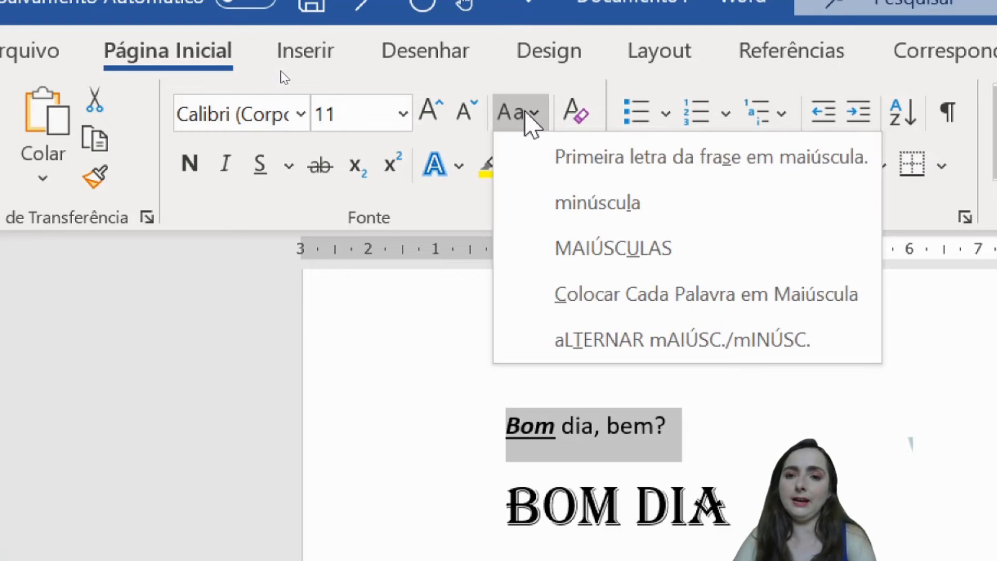
pyautogui.click(618, 295)
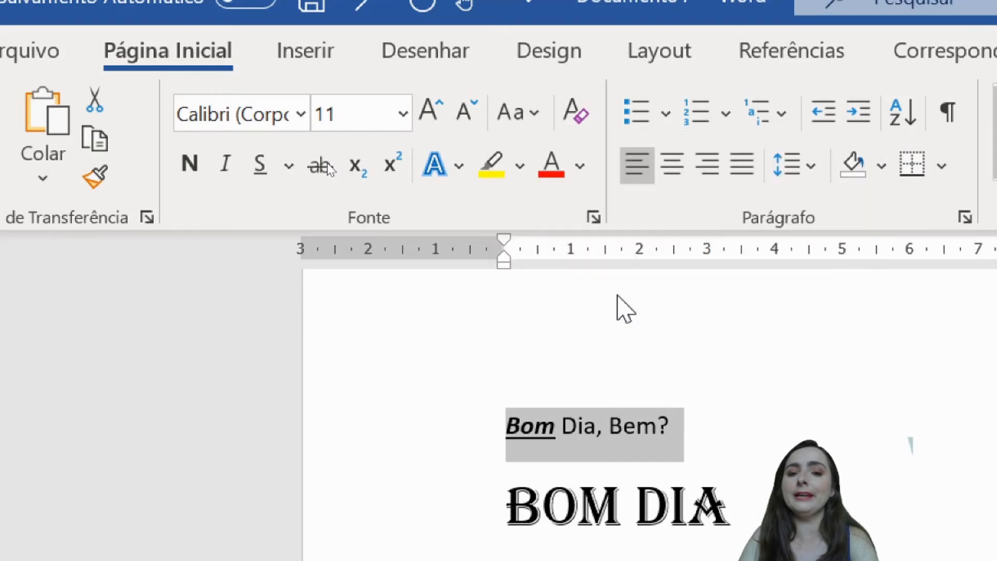
# Step: Convert the first line to all uppercase and switch it back to each word capitalized
pyautogui.click(533, 112)
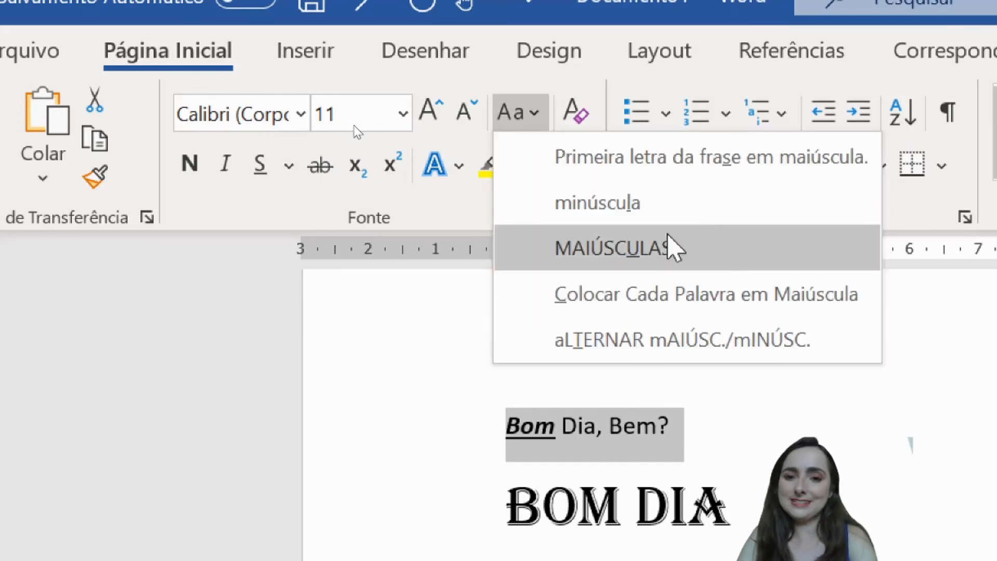
pyautogui.click(626, 261)
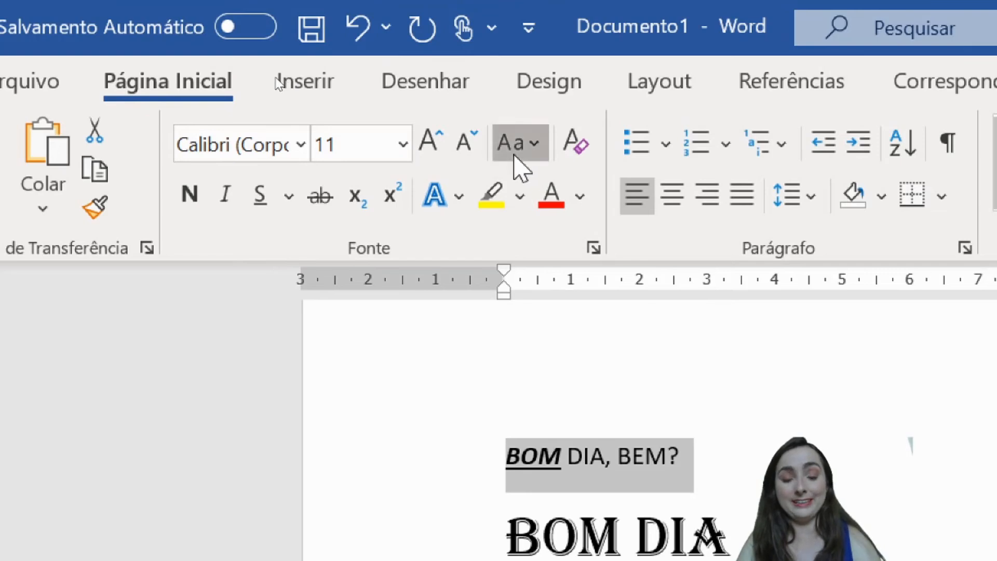
pyautogui.click(521, 167)
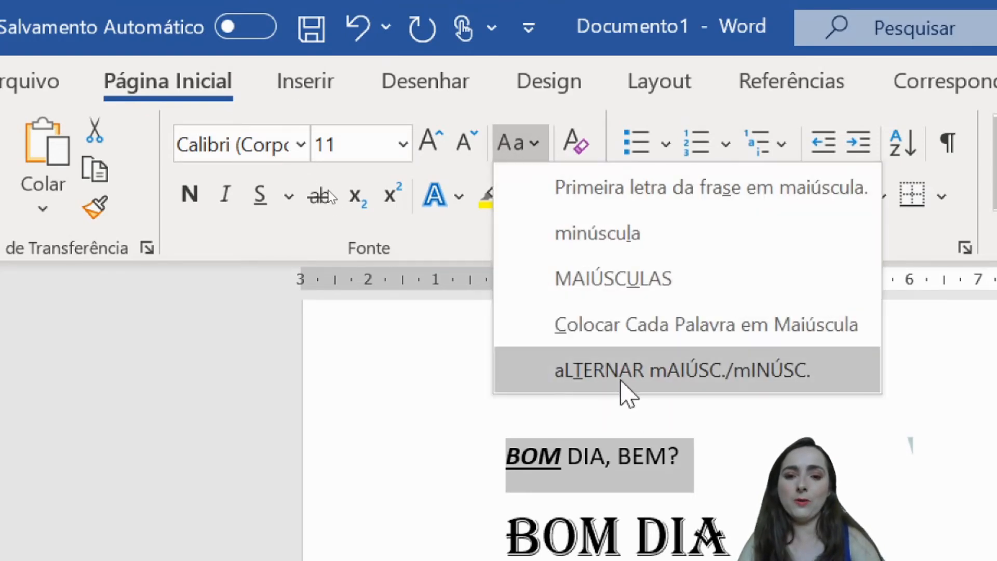
pyautogui.click(585, 324)
# Step: Apply the toggle-case option to the first line twice to invert its letters and restore them
pyautogui.click(507, 141)
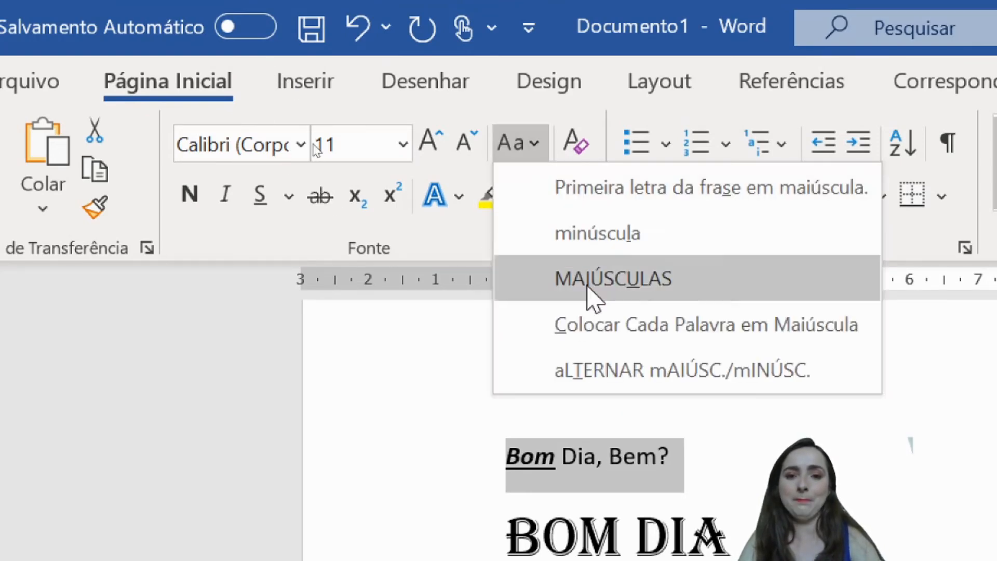
pyautogui.click(631, 372)
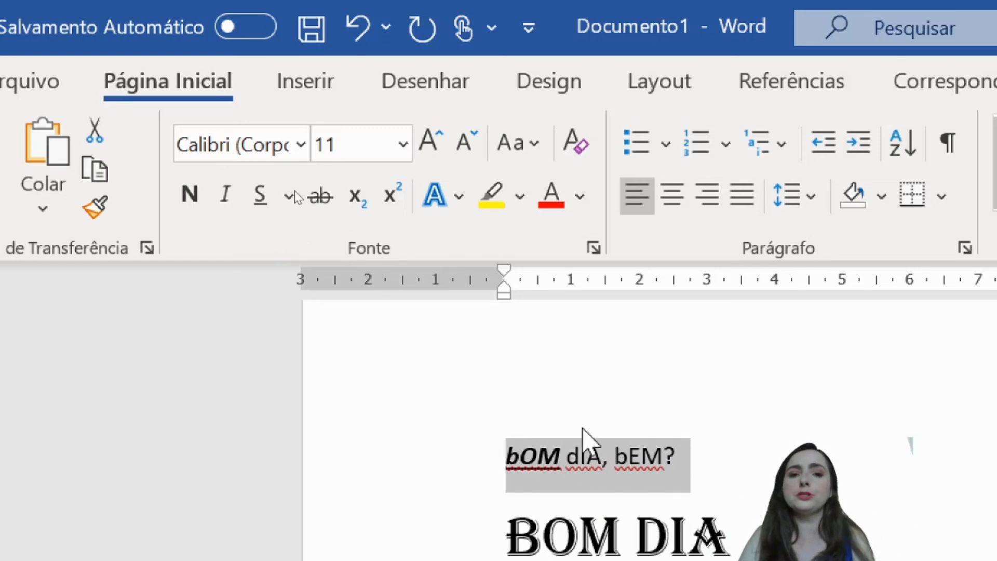
pyautogui.click(532, 148)
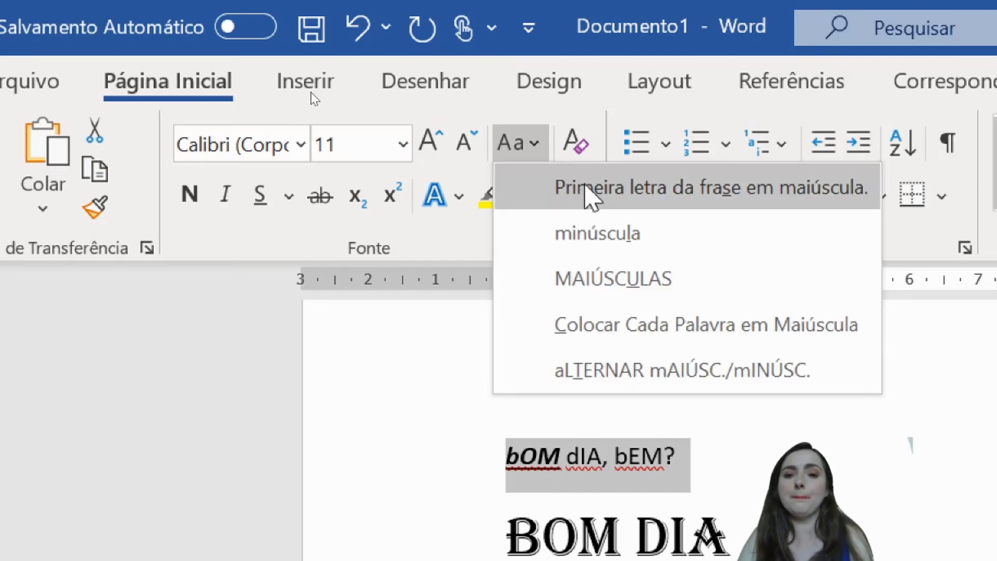
pyautogui.click(603, 387)
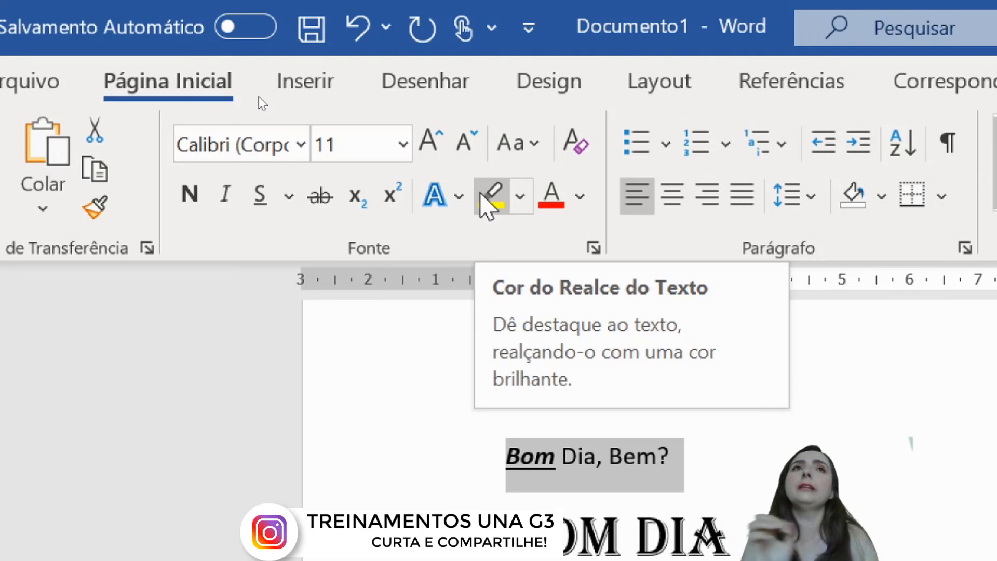
# Step: Highlight the first line in yellow and set the font color of the second line, "Bom dia", to dark orange
pyautogui.click(487, 200)
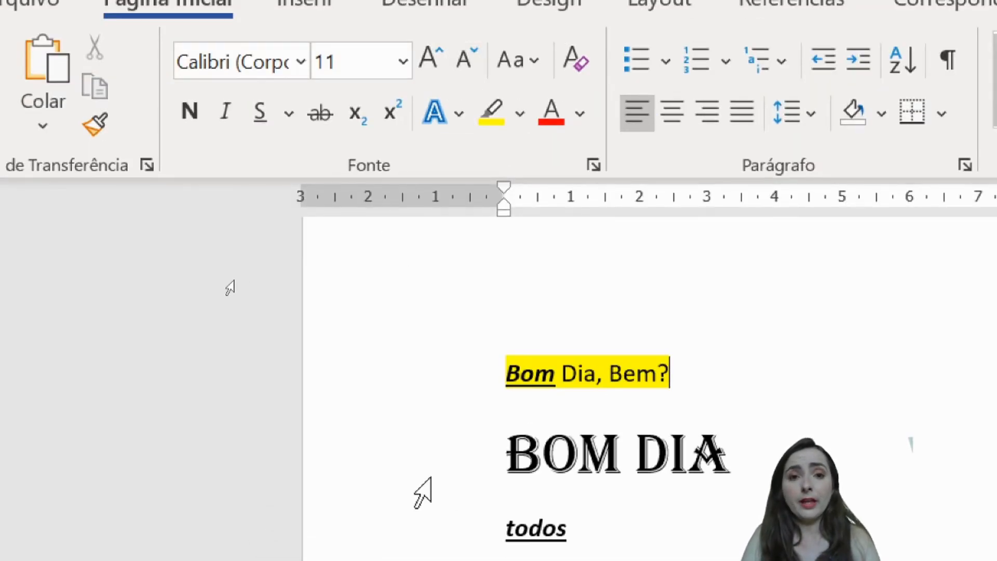
pyautogui.click(425, 488)
pyautogui.click(579, 153)
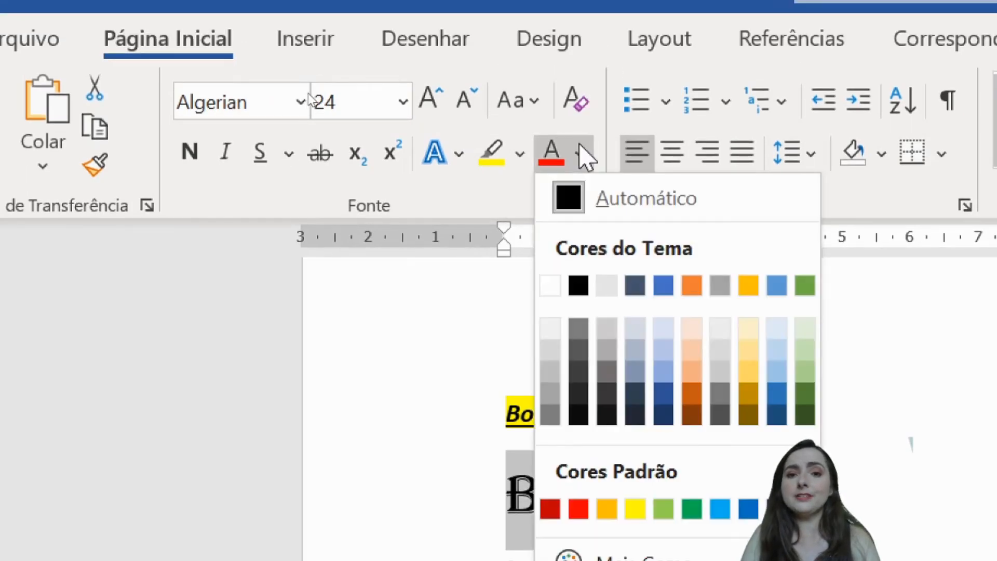
pyautogui.click(692, 396)
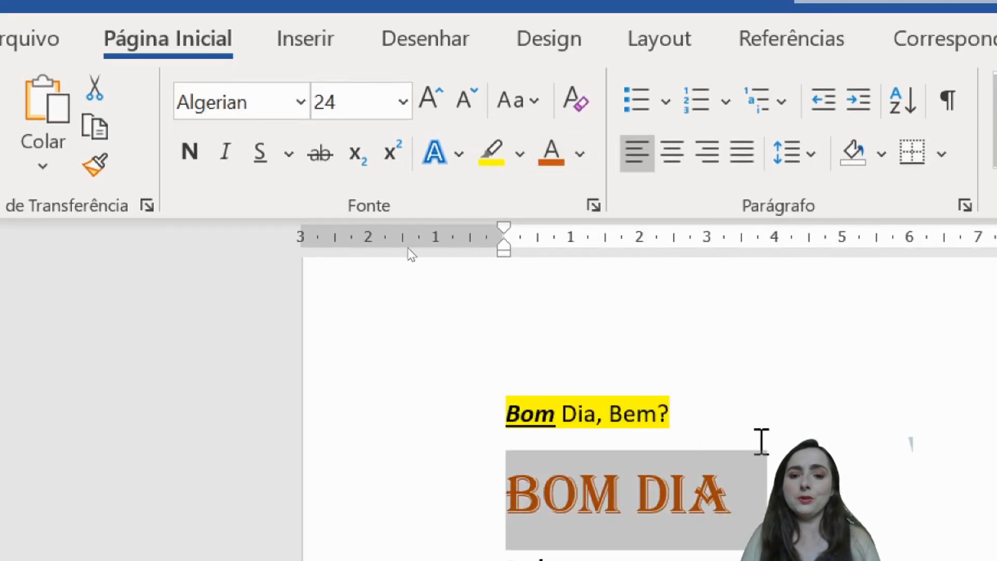
pyautogui.click(752, 480)
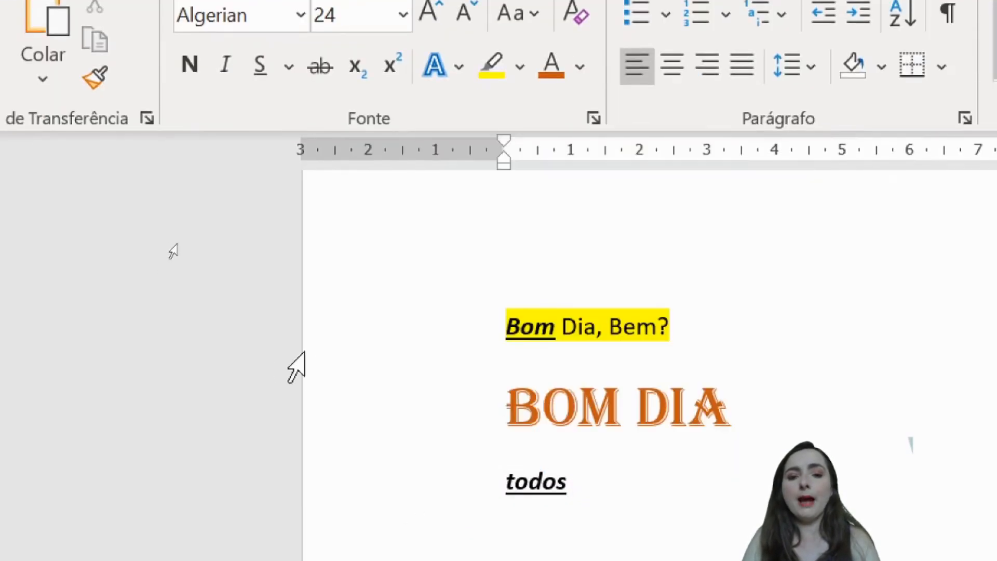
# Step: Apply the light blue text effect with reflection to the second line, "Bom dia"
pyautogui.click(318, 486)
pyautogui.click(422, 400)
pyautogui.scroll(1, 416, 397)
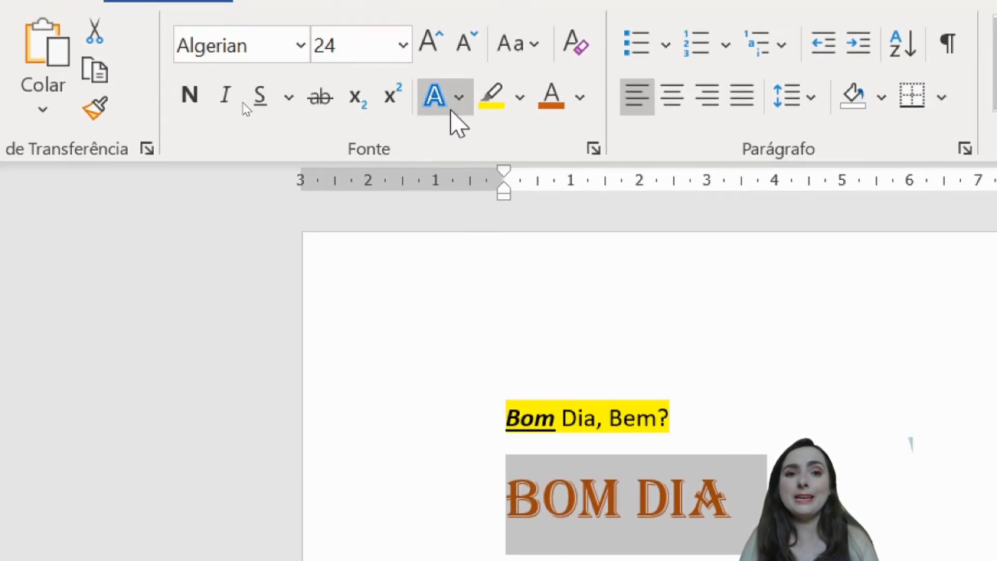
pyautogui.click(450, 108)
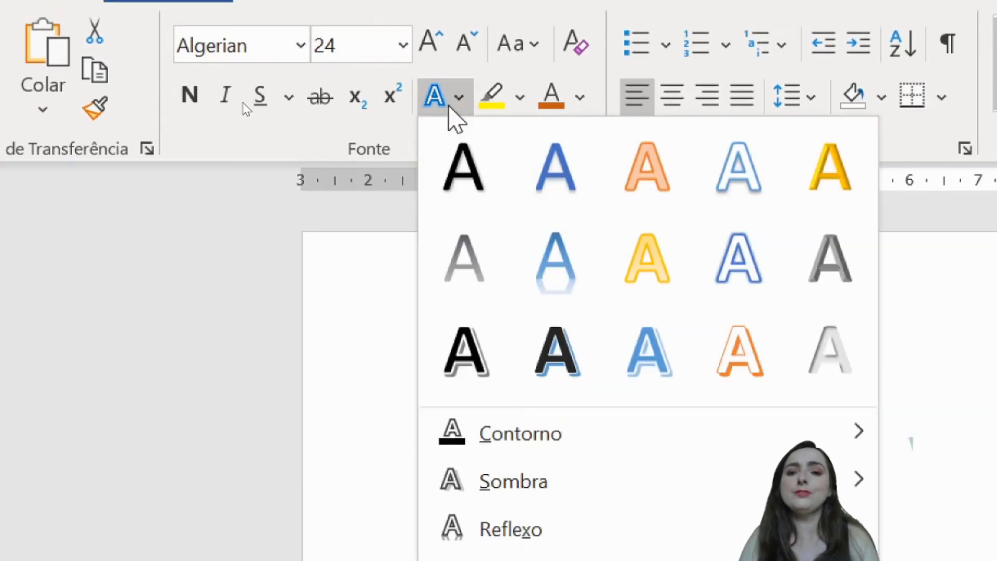
pyautogui.click(552, 272)
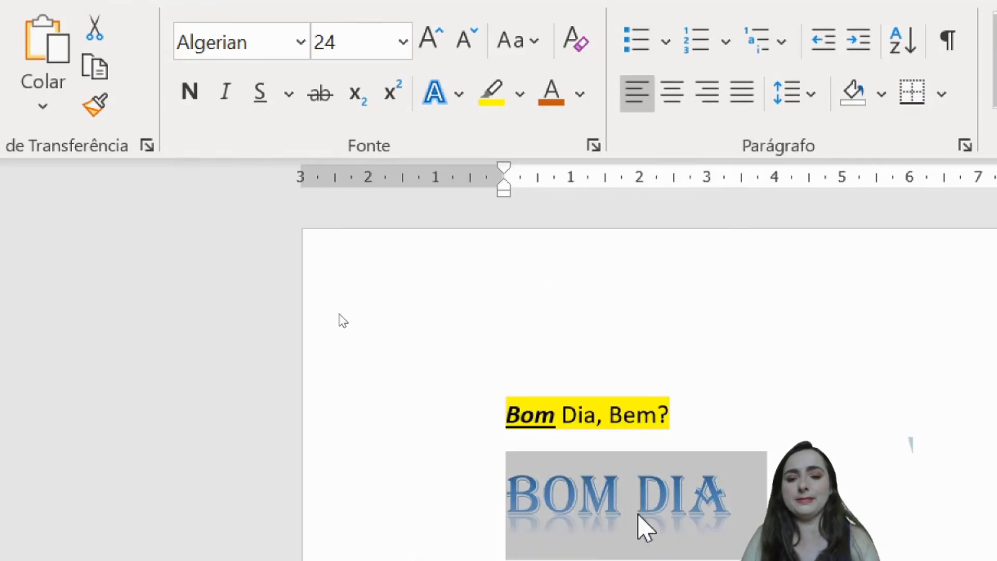
pyautogui.click(645, 518)
pyautogui.moveTo(544, 504); pyautogui.dragTo(645, 504)
pyautogui.click(733, 492)
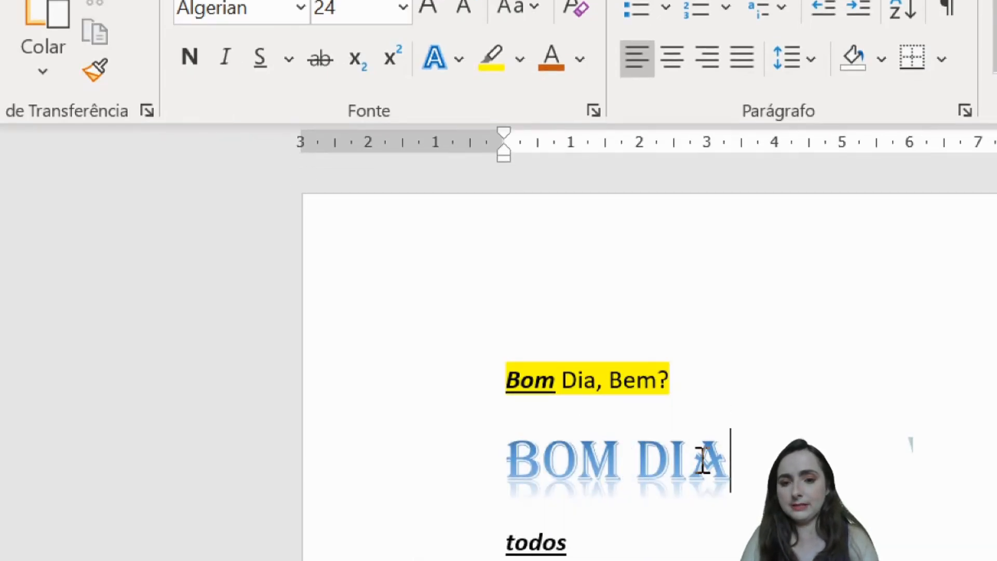
# Step: Clear all formatting from the second line, "Bom dia"
pyautogui.click(385, 499)
pyautogui.click(606, 486)
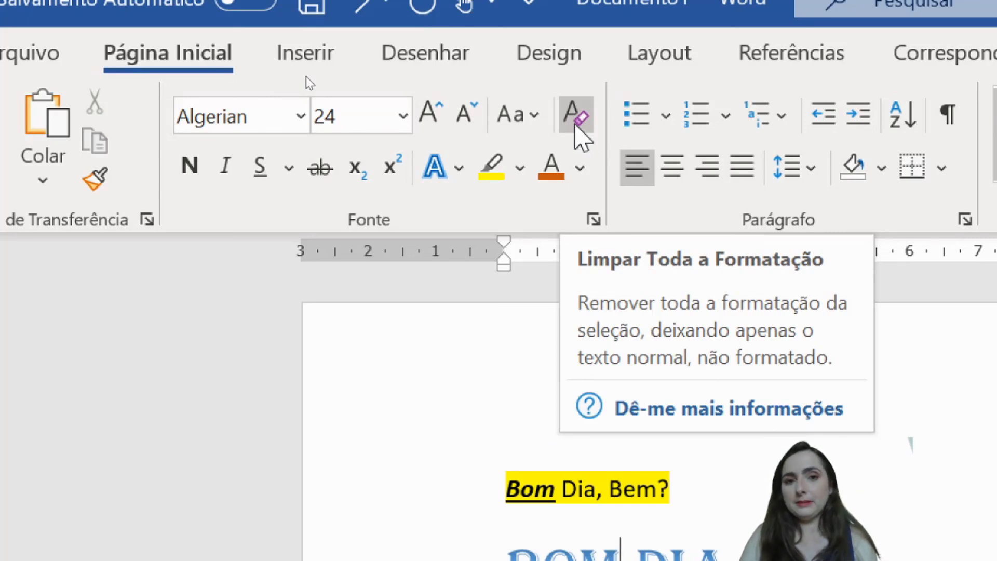
pyautogui.click(576, 126)
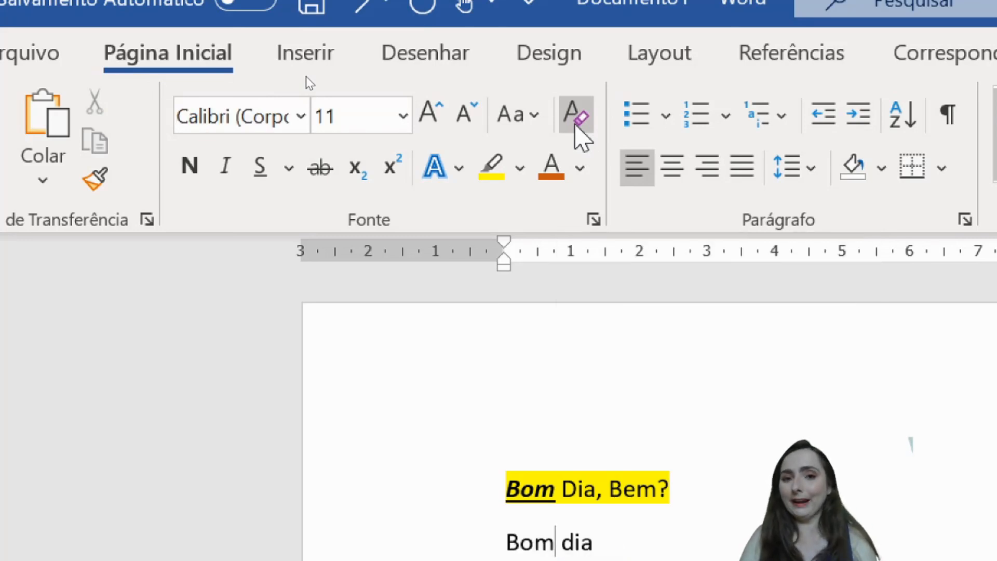